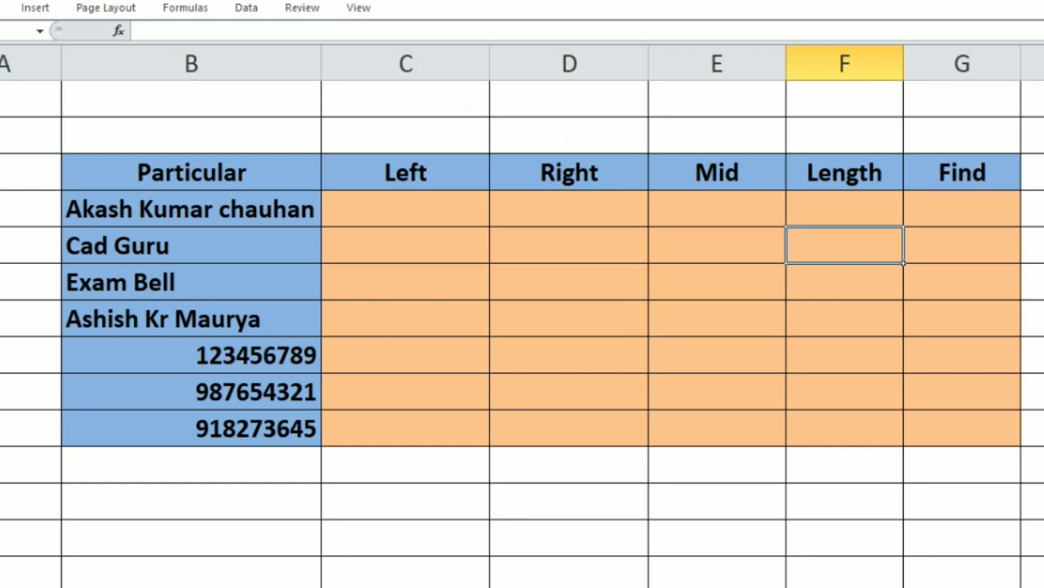
{"action": "left_click", "coordinate": [405, 209]}
{"action": "type", "text": "="}
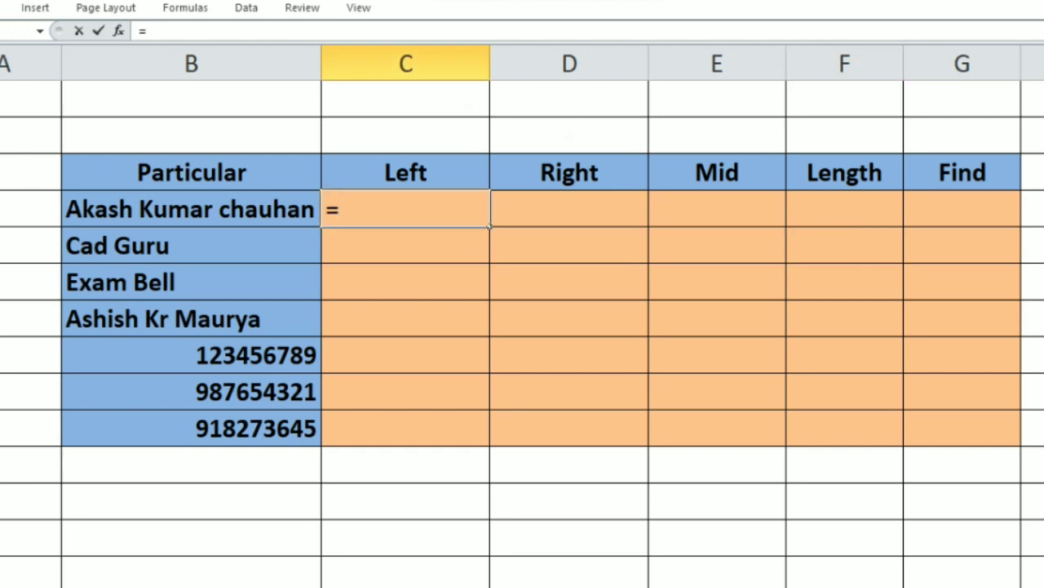
{"action": "type", "text": "left"}
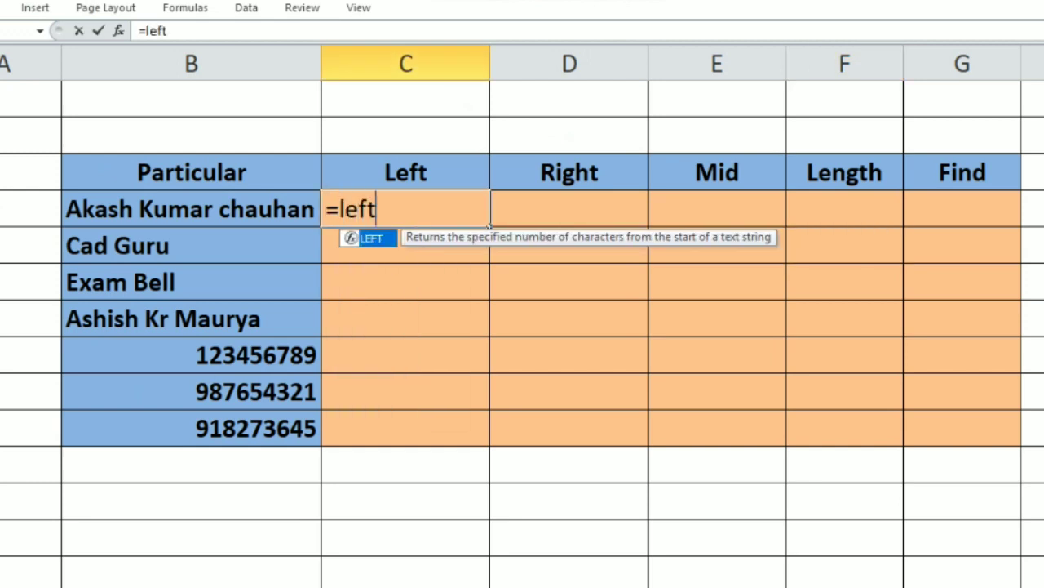
{"action": "key", "text": "Tab"}
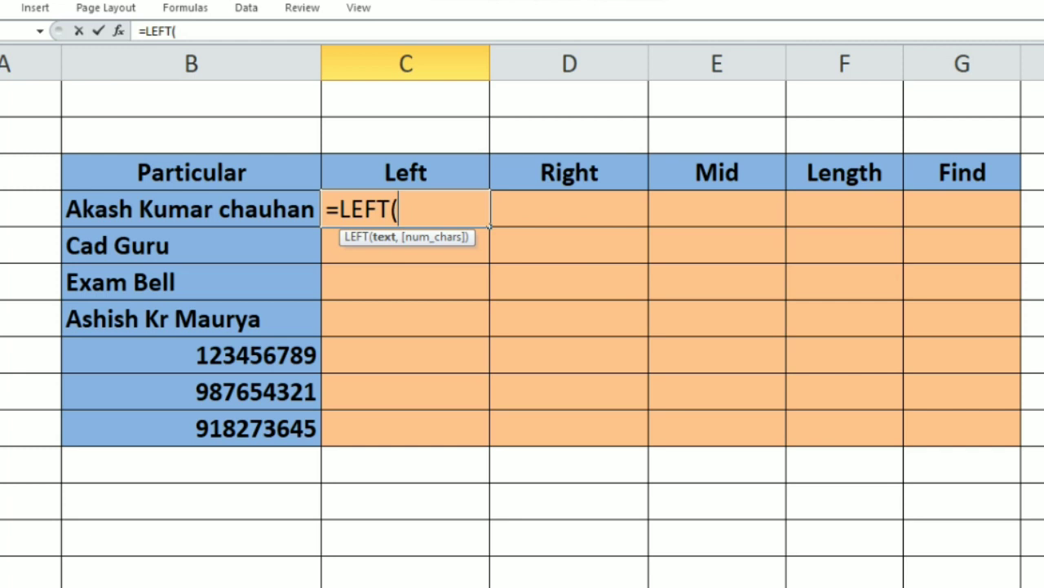
{"action": "left_click", "coordinate": [191, 208]}
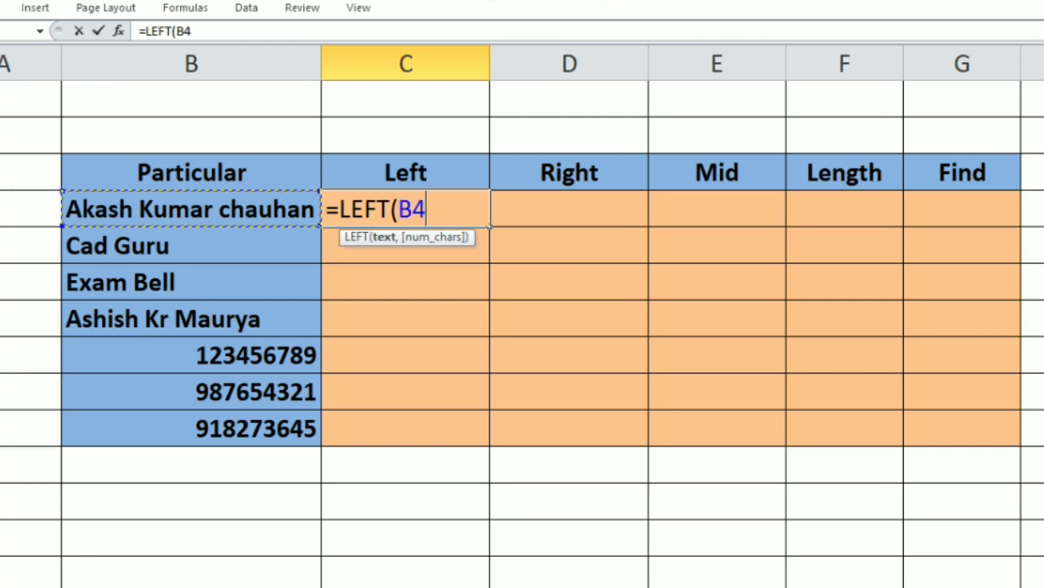
{"action": "type", "text": ","}
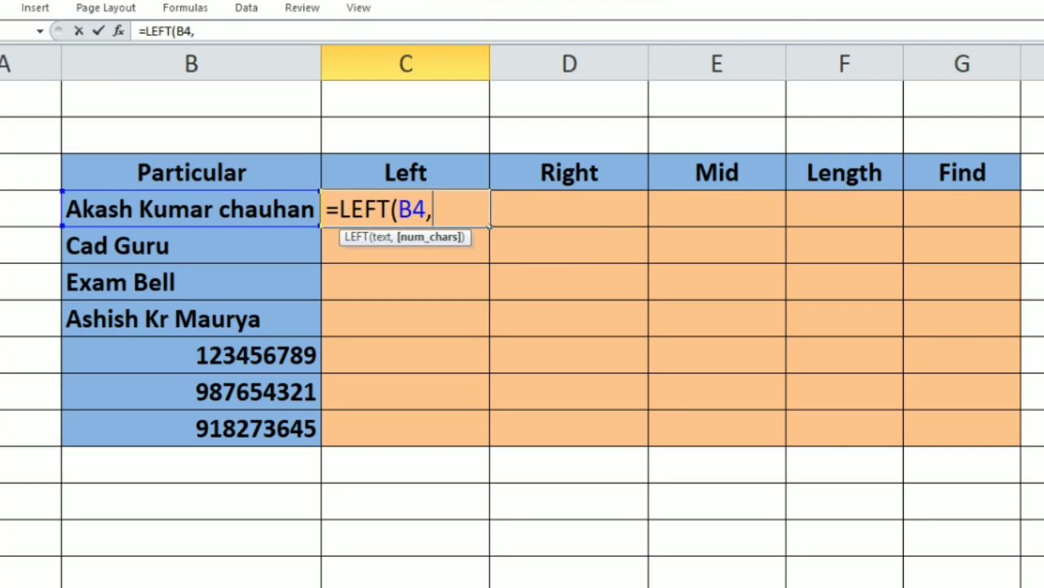
{"action": "type", "text": "5"}
{"action": "type", "text": ")"}
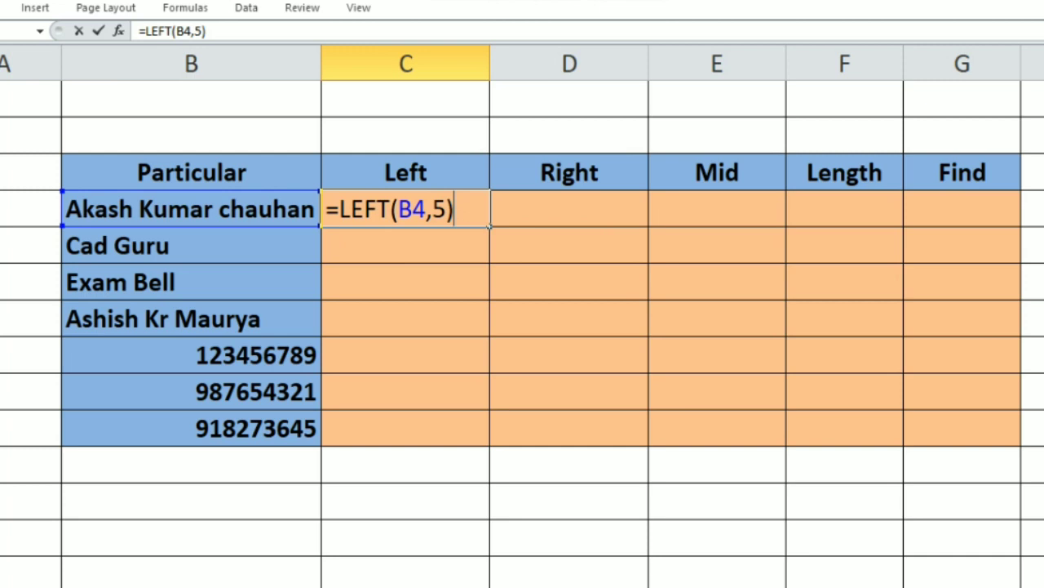
{"action": "key", "text": "Return"}
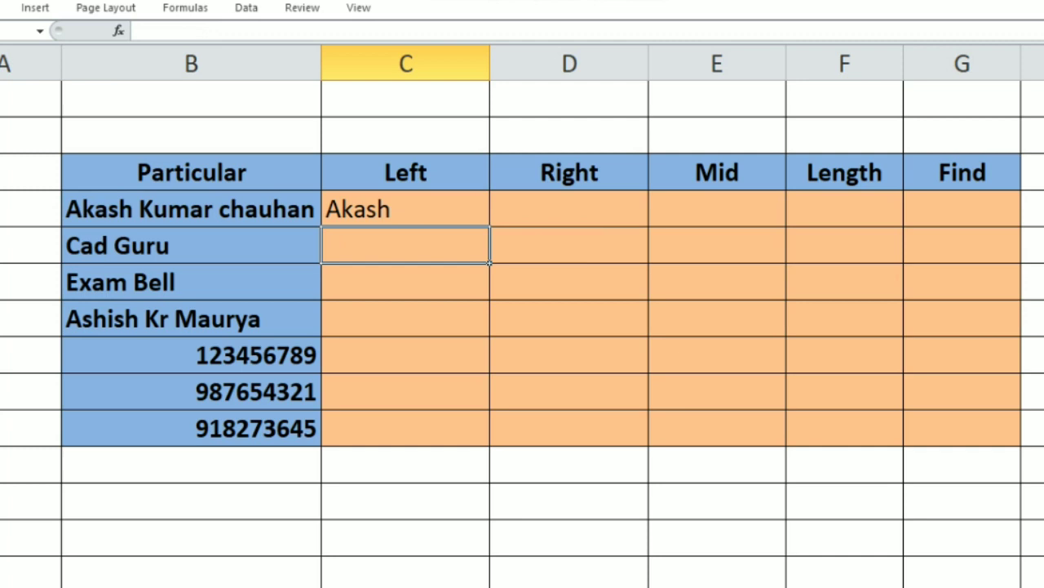
Step: Fill the LEFT formula from C4 down to C10 and verify =LEFT(B6,5) for Exam Bell
{"action": "left_click", "coordinate": [405, 209]}
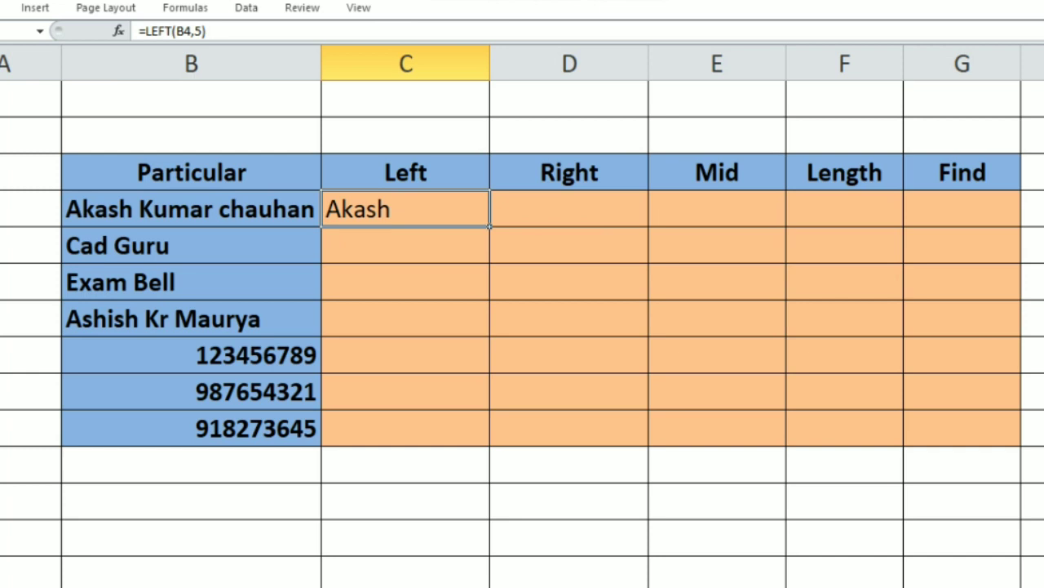
{"action": "left_click_drag", "start_coordinate": [489, 226], "coordinate": [490, 446]}
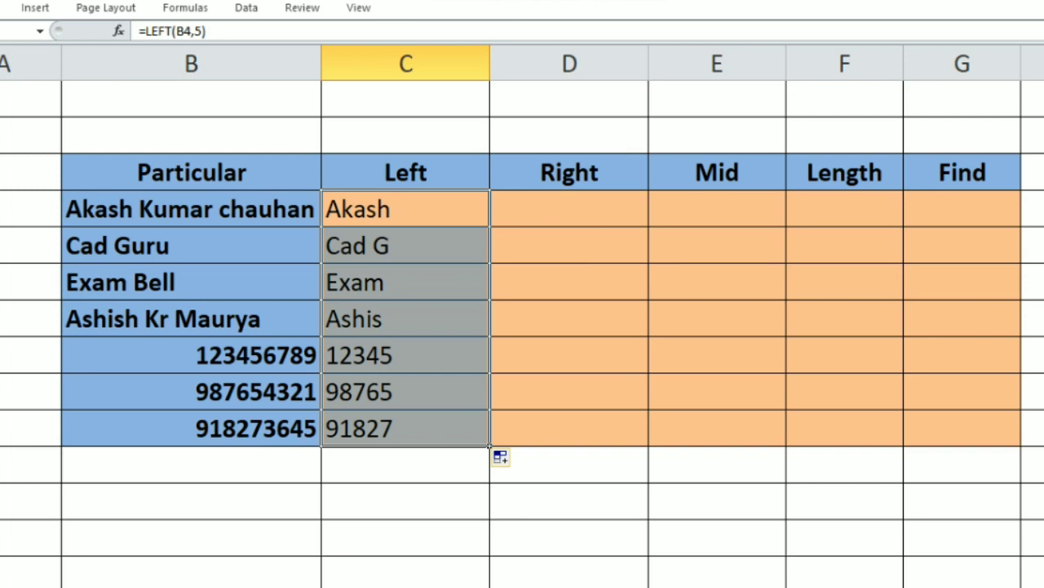
{"action": "left_click", "coordinate": [406, 281]}
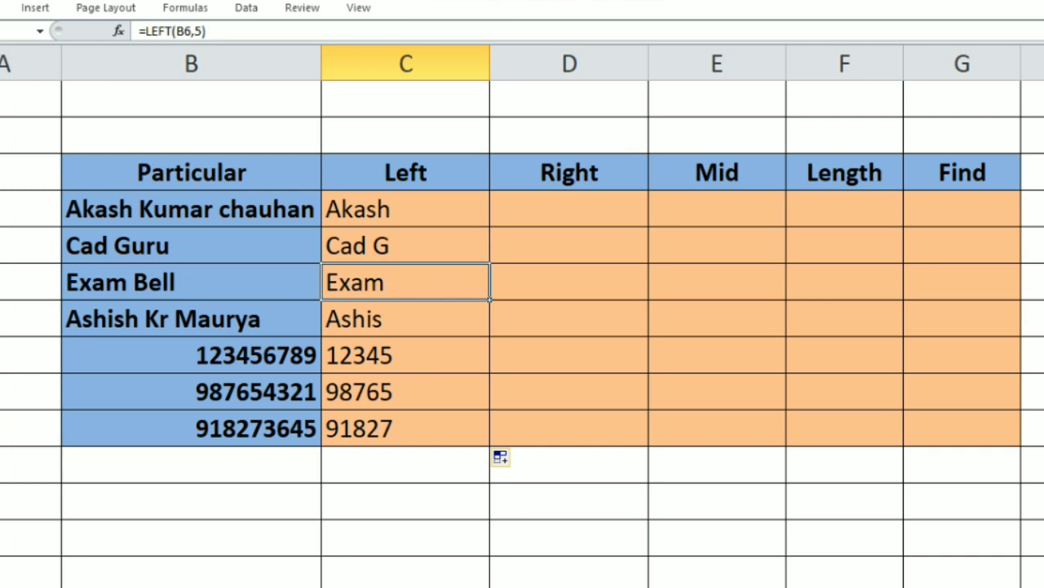
{"action": "double_click", "coordinate": [398, 282]}
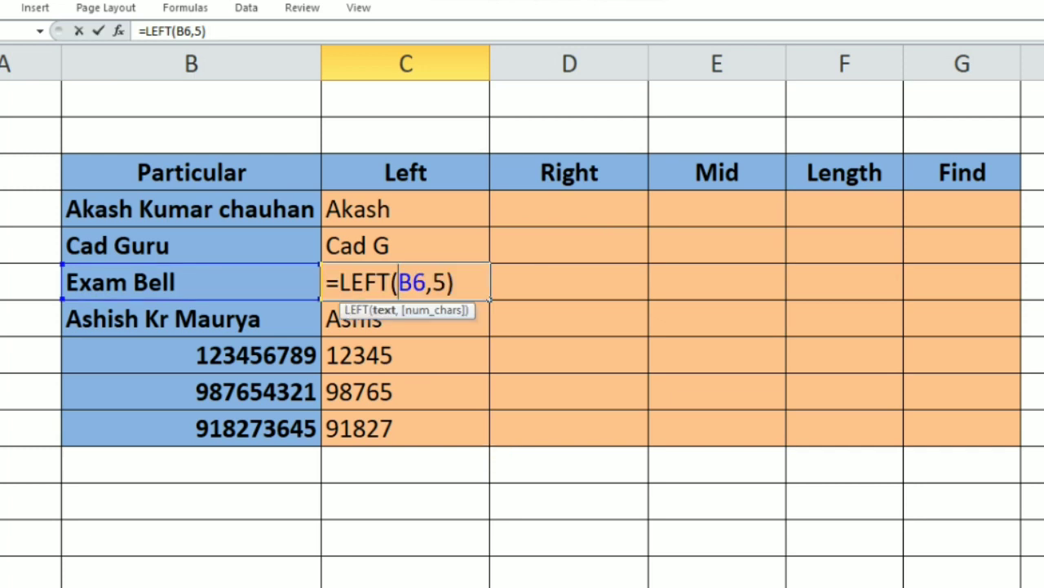
{"action": "key", "text": "Return"}
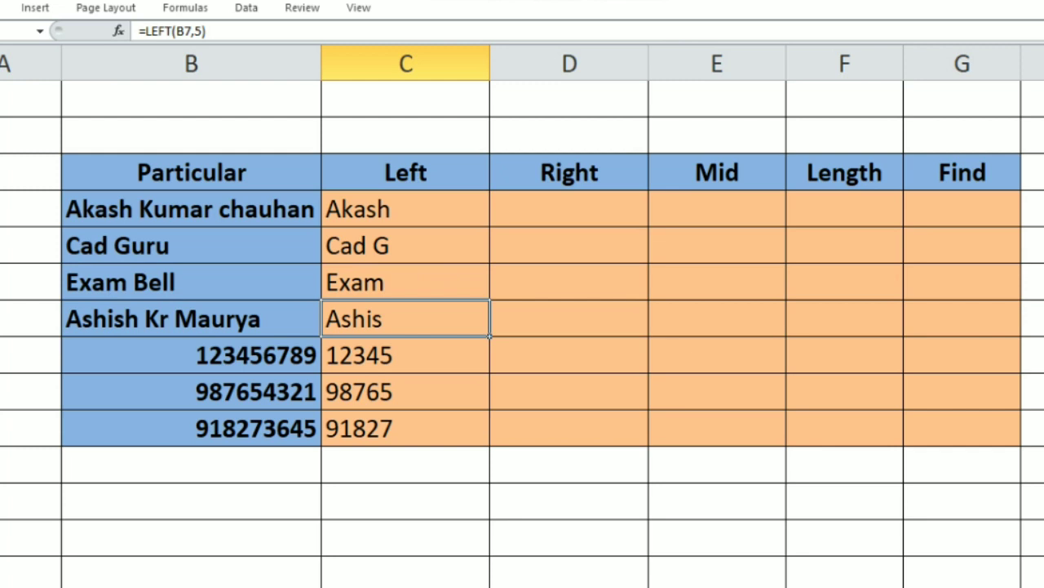
{"action": "left_click", "coordinate": [568, 209]}
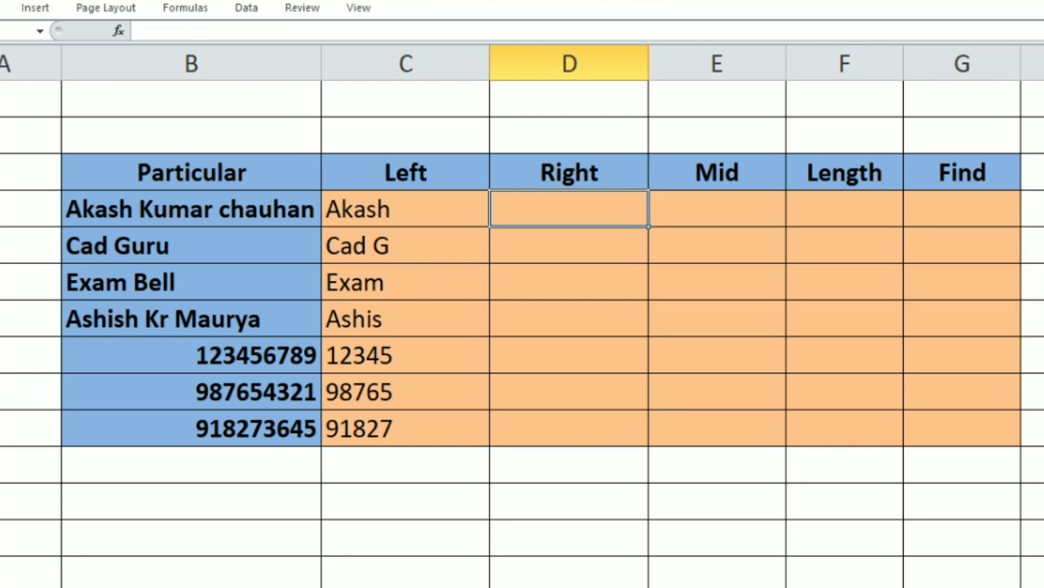
Step: Enter =RIGHT(B4,6) in D4 and fill it down to D10
{"action": "type", "text": "="}
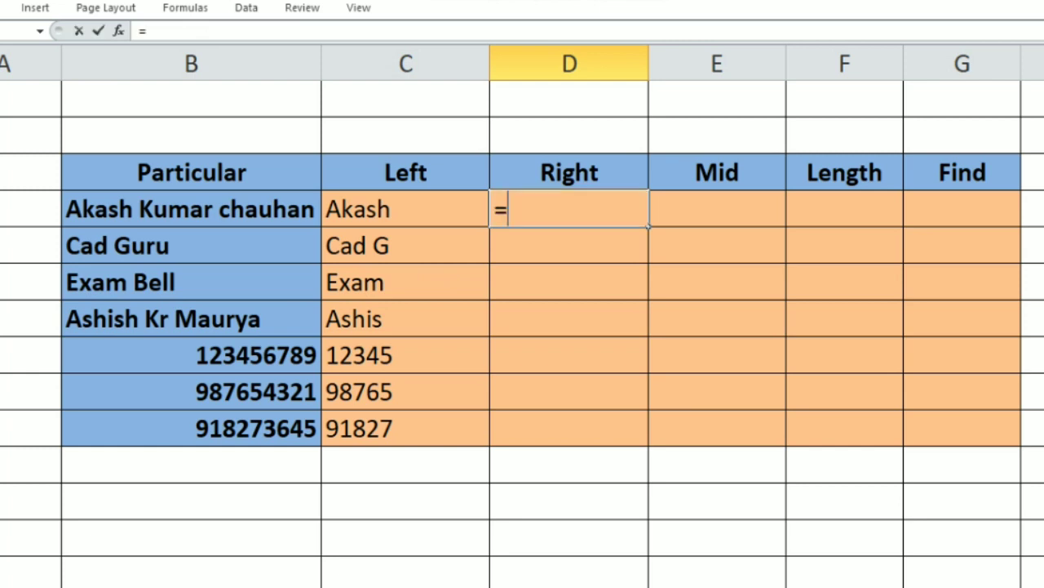
{"action": "type", "text": "right"}
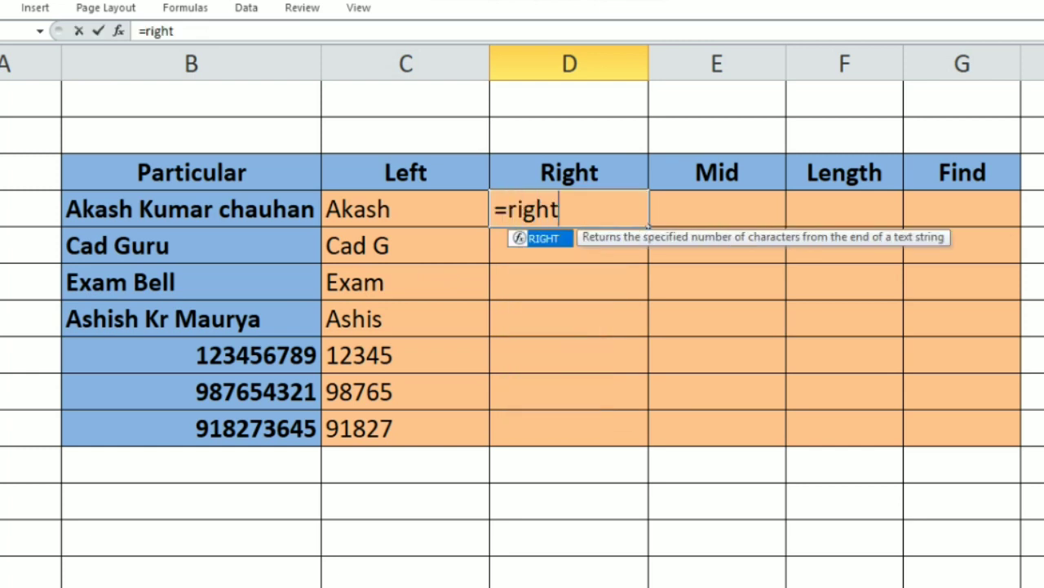
{"action": "type", "text": "("}
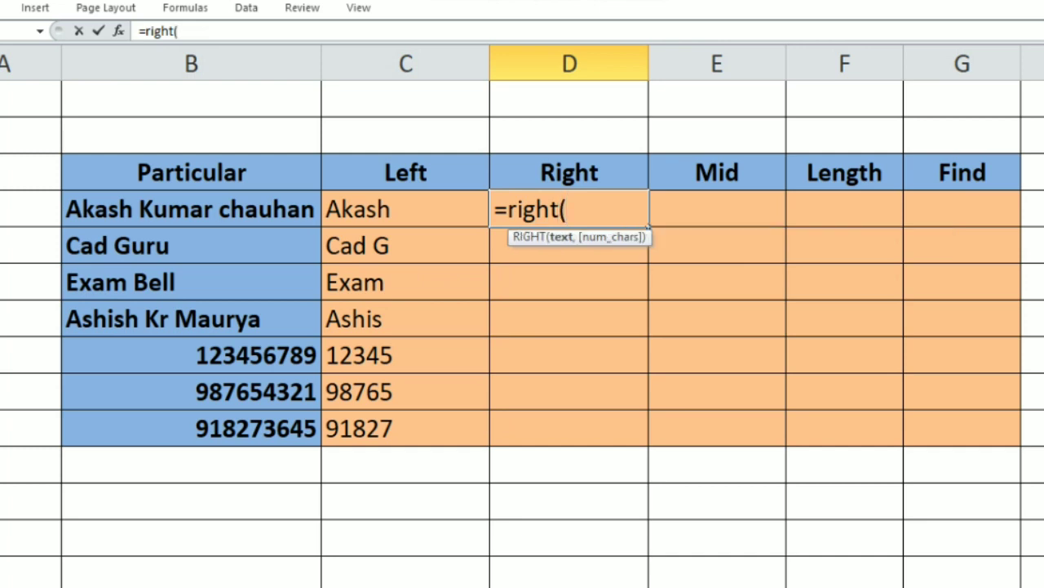
{"action": "left_click", "coordinate": [192, 209]}
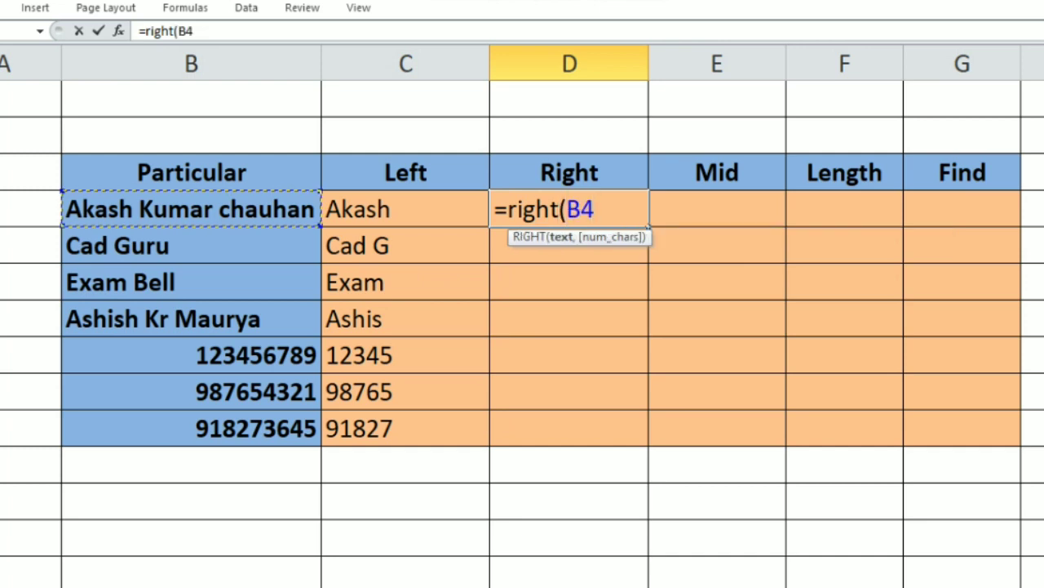
{"action": "type", "text": ","}
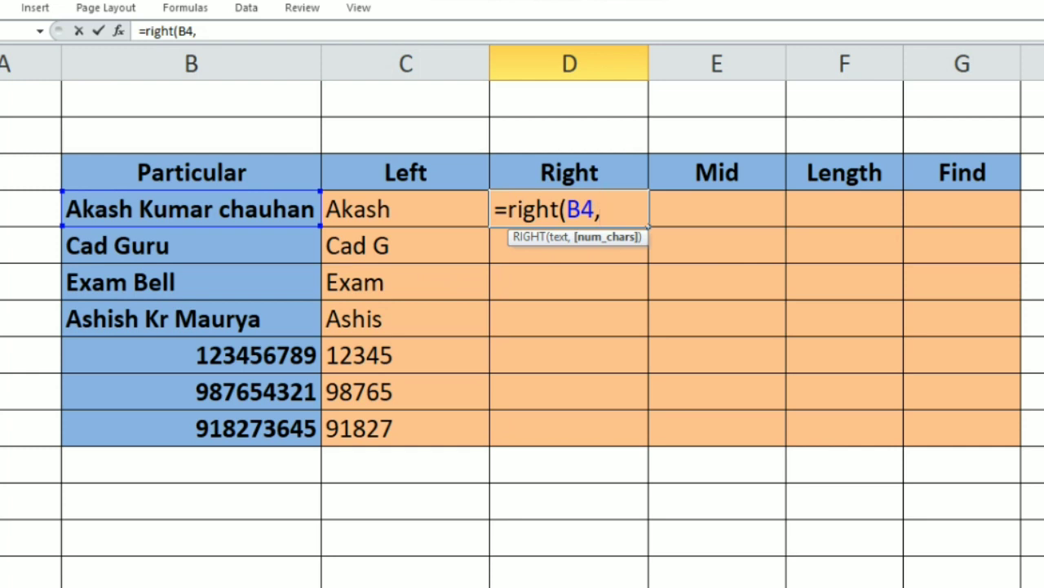
{"action": "type", "text": "6"}
{"action": "type", "text": ")"}
{"action": "key", "text": "Return"}
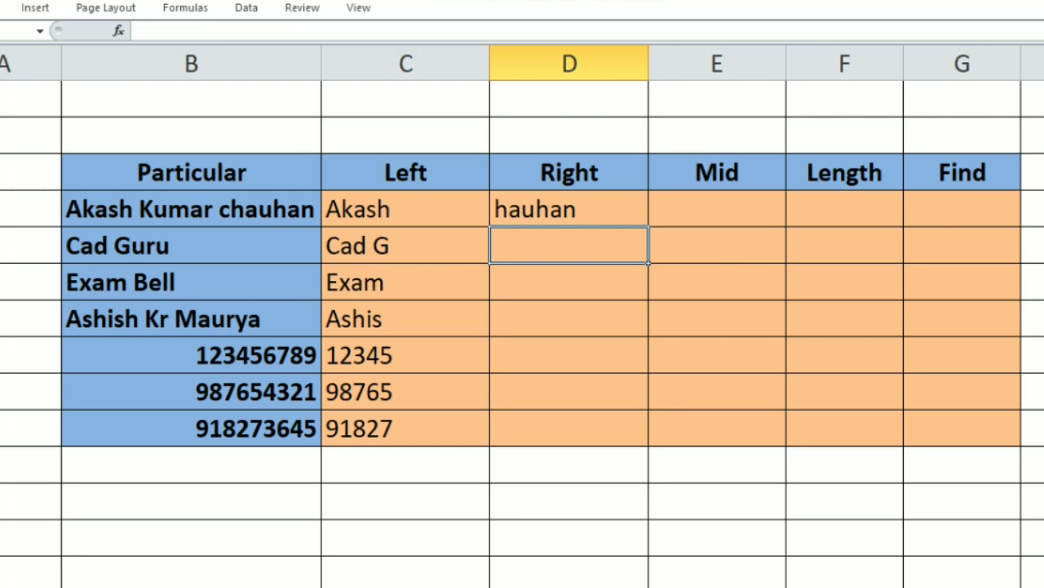
{"action": "left_click", "coordinate": [570, 209]}
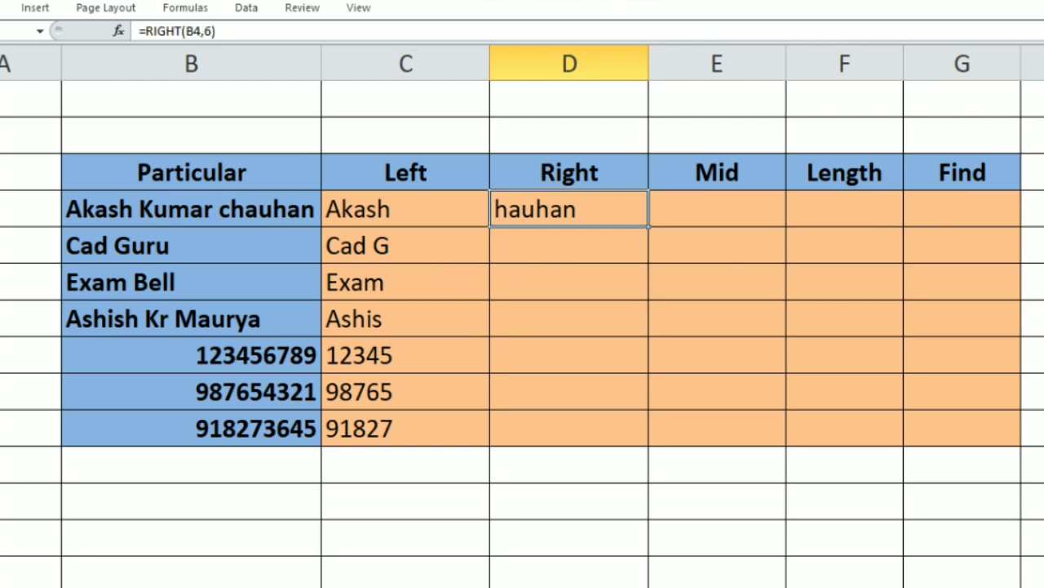
{"action": "left_click_drag", "start_coordinate": [649, 226], "coordinate": [649, 445]}
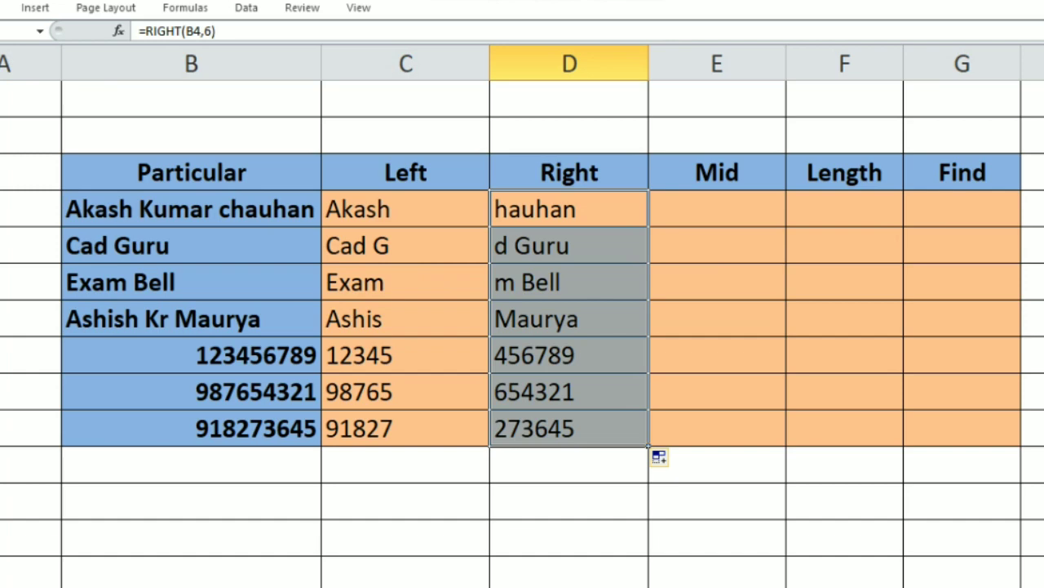
{"action": "left_click", "coordinate": [717, 209]}
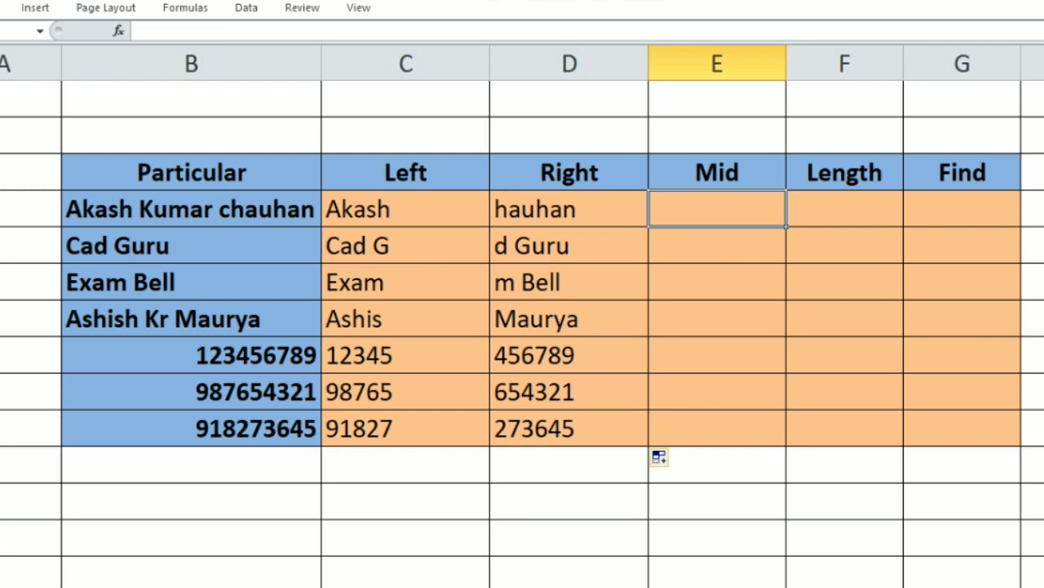
{"action": "type", "text": "="}
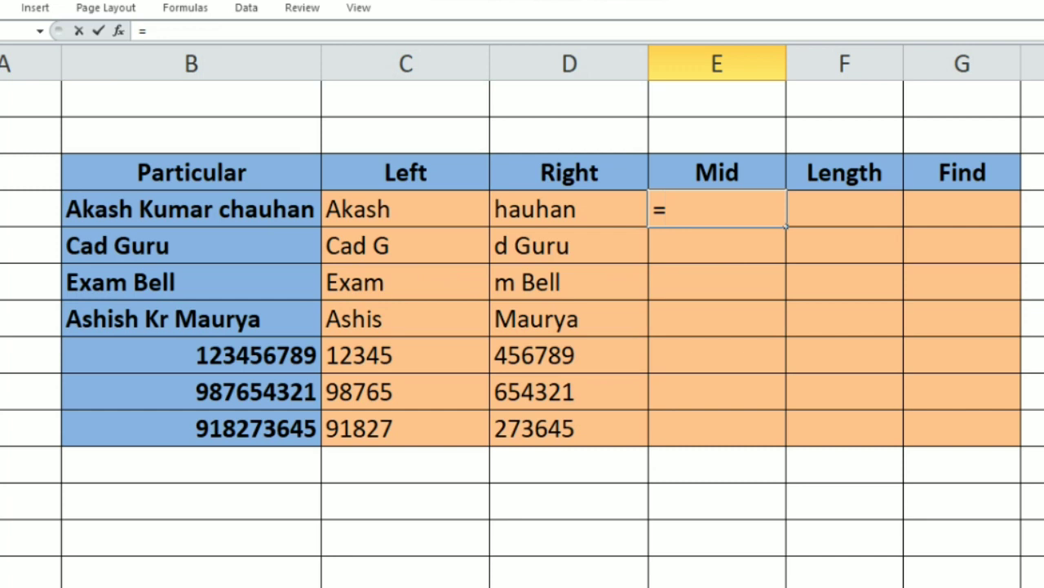
{"action": "type", "text": "mid"}
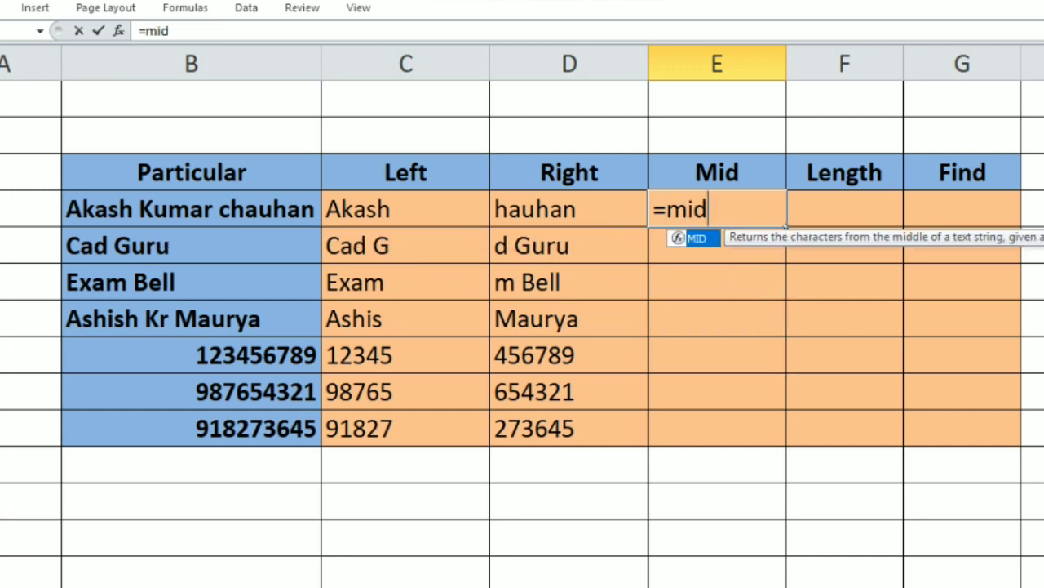
{"action": "type", "text": "("}
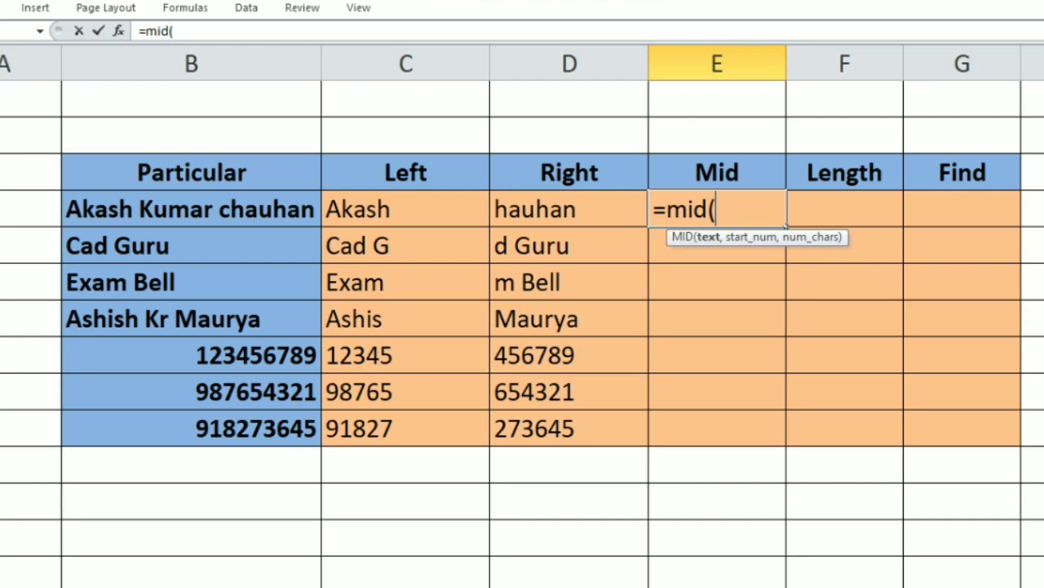
{"action": "left_click", "coordinate": [191, 209]}
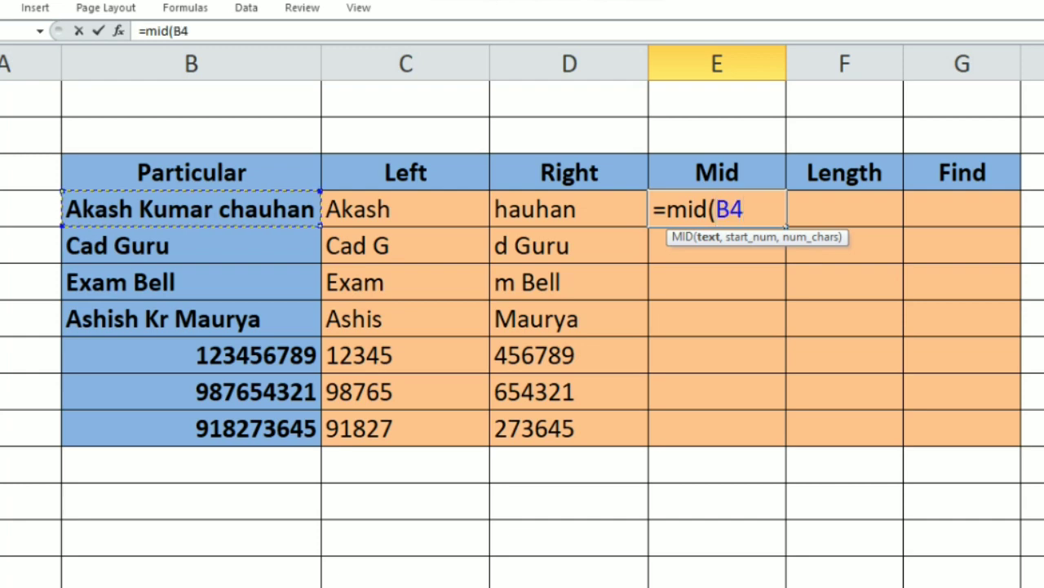
{"action": "type", "text": ","}
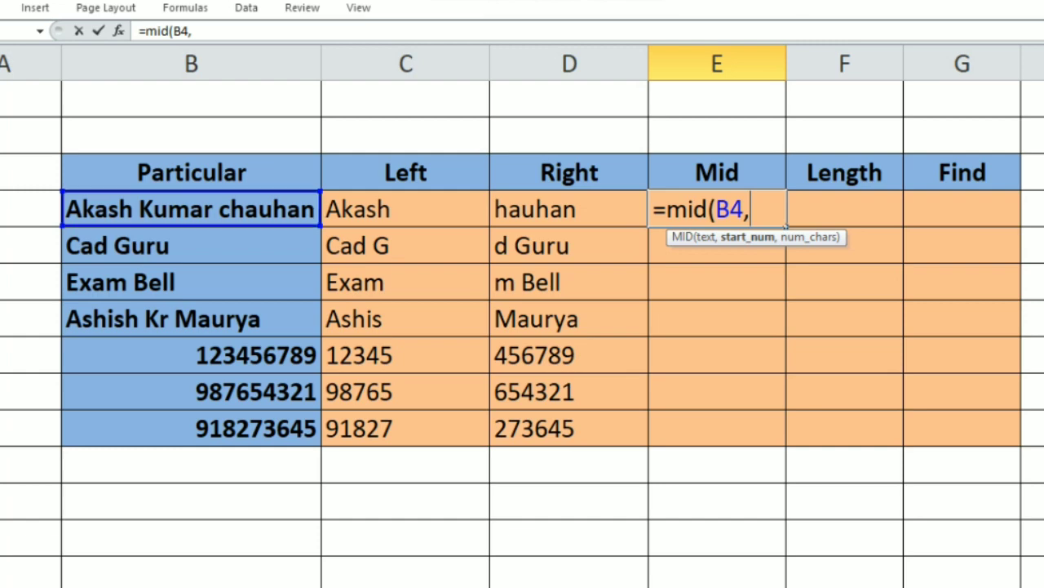
{"action": "type", "text": "6"}
{"action": "type", "text": ","}
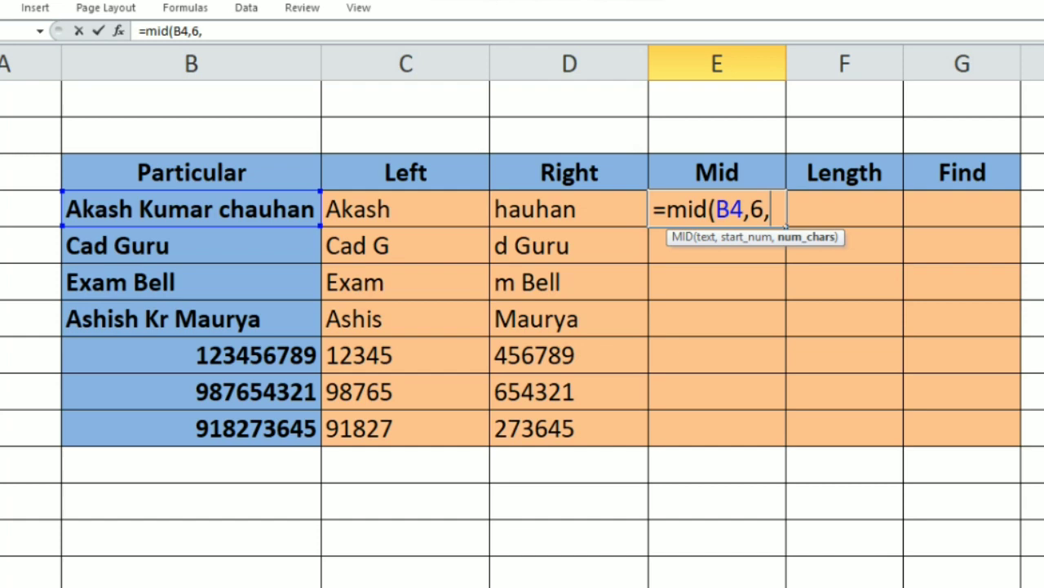
{"action": "type", "text": "5"}
{"action": "type", "text": ")"}
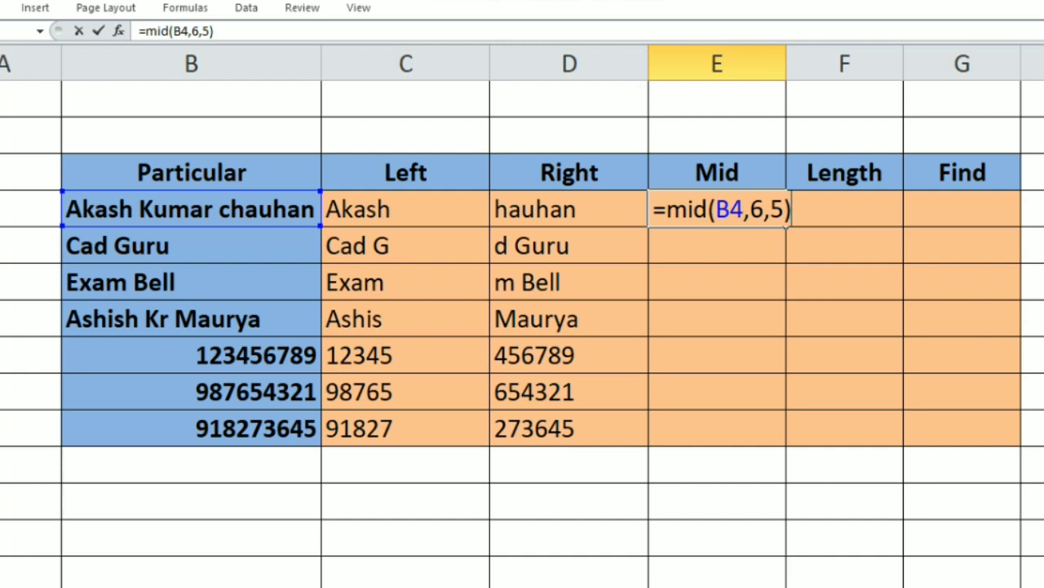
{"action": "key", "text": "Return"}
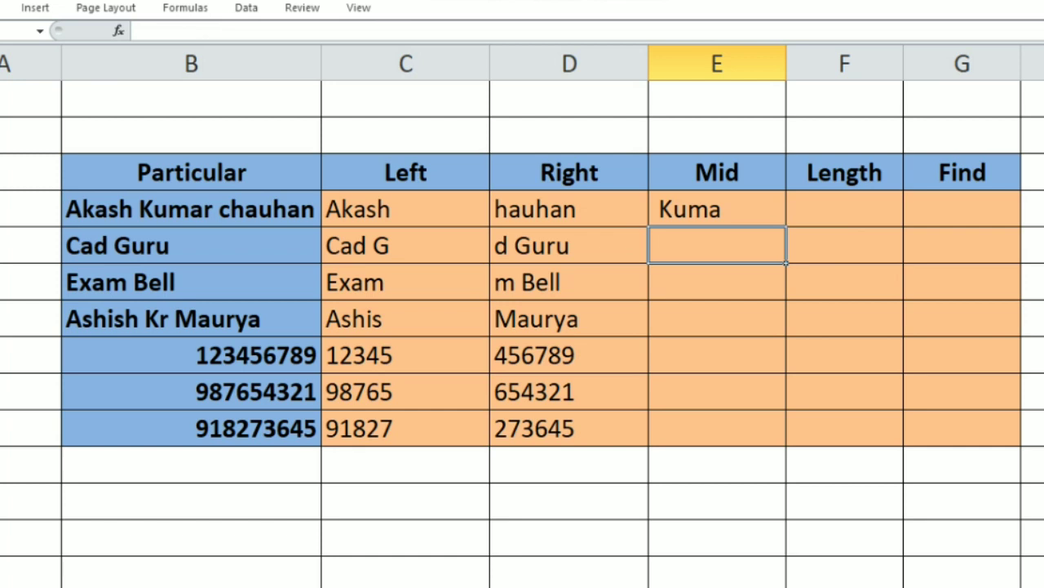
Step: Change E4's MID start position from 6 to 7 so it shows Kumar
{"action": "double_click", "coordinate": [716, 209]}
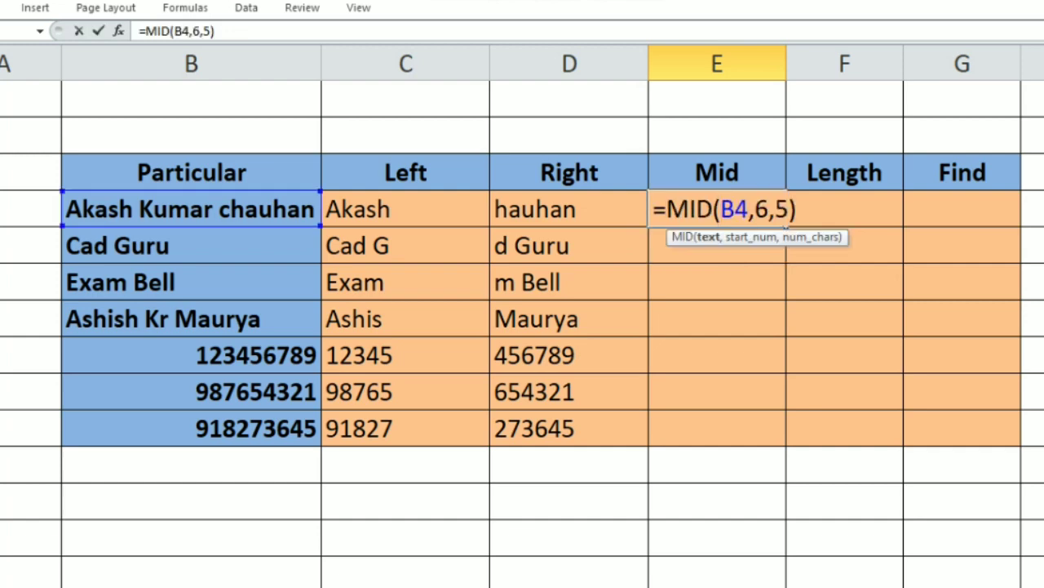
{"action": "left_click", "coordinate": [767, 208]}
{"action": "key", "text": "BackSpace"}
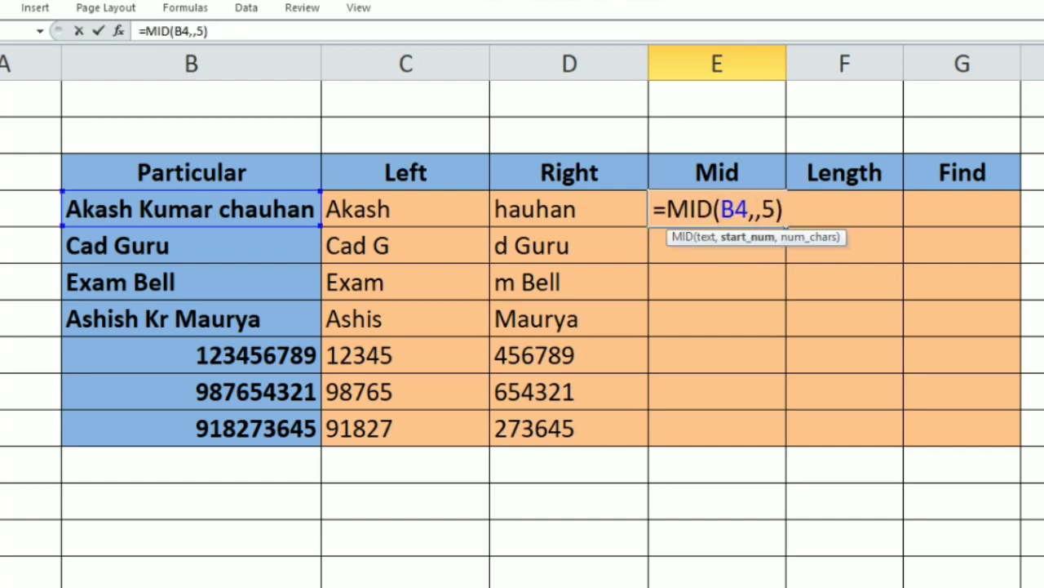
{"action": "type", "text": "7"}
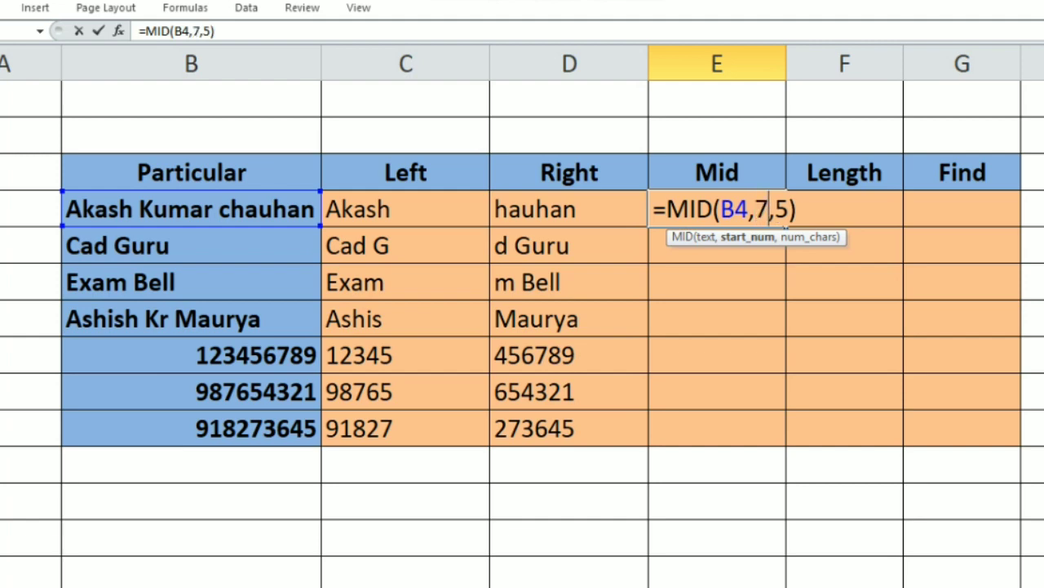
{"action": "key", "text": "Return"}
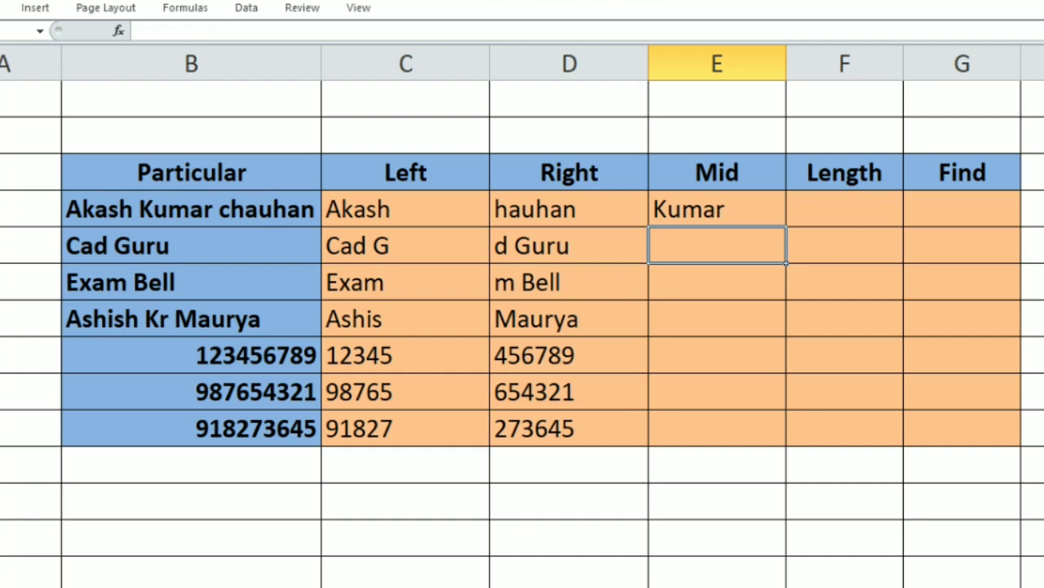
Step: Fill the =MID(B4,7,5) formula from E4 down to E10
{"action": "left_click", "coordinate": [717, 209]}
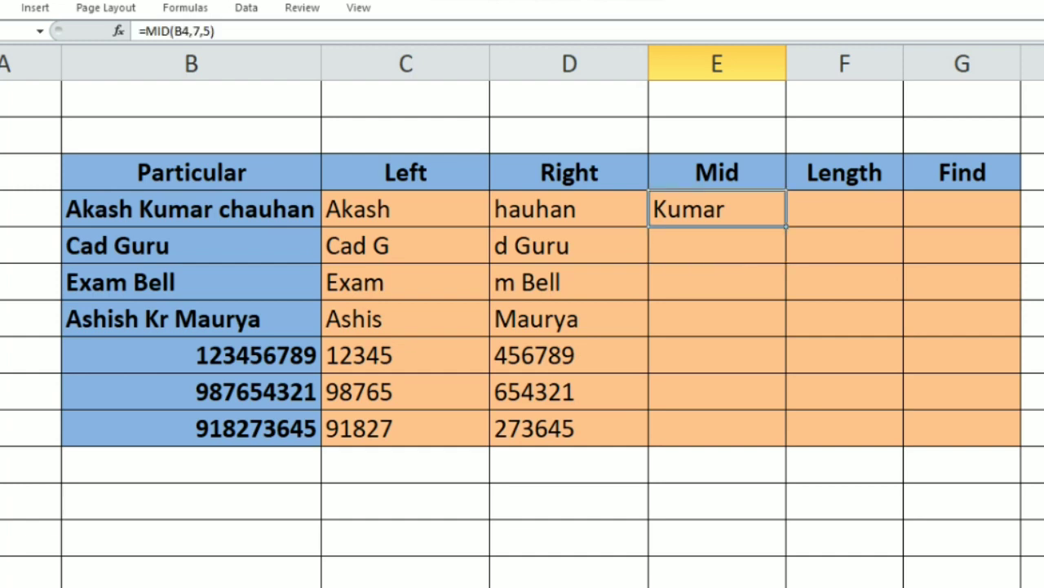
{"action": "left_click_drag", "start_coordinate": [786, 227], "coordinate": [786, 447]}
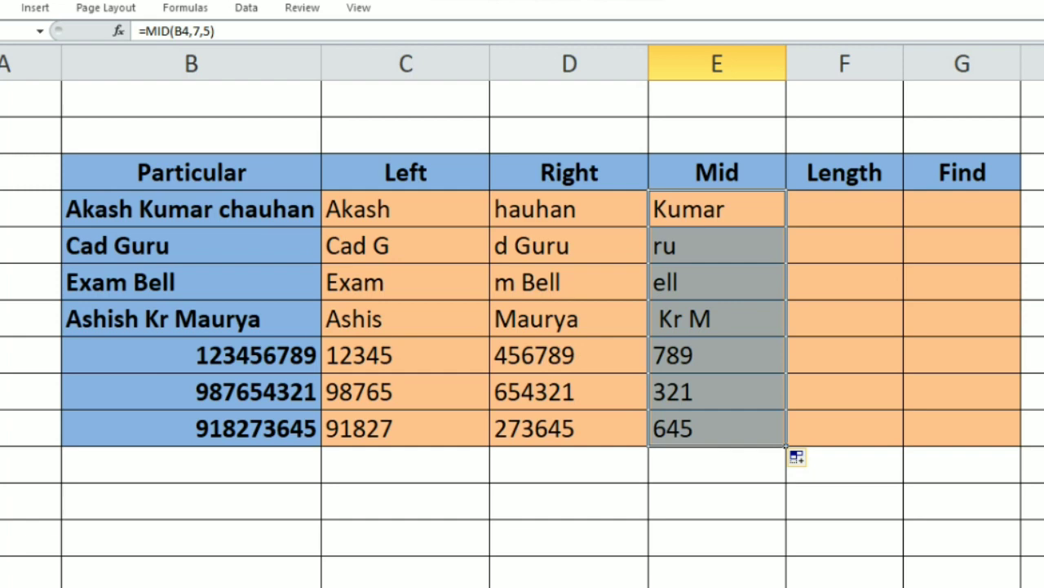
{"action": "left_click", "coordinate": [845, 209]}
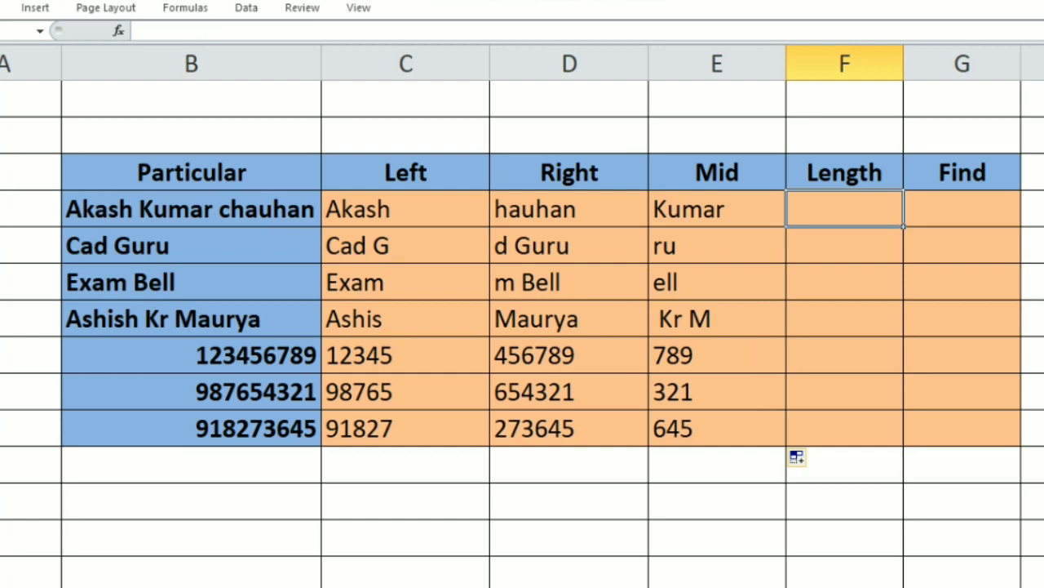
Step: Enter =LEN(B4) in F4 and fill it down to F10, giving 19, 8, 9, 16, 9, 9, 9
{"action": "type", "text": "="}
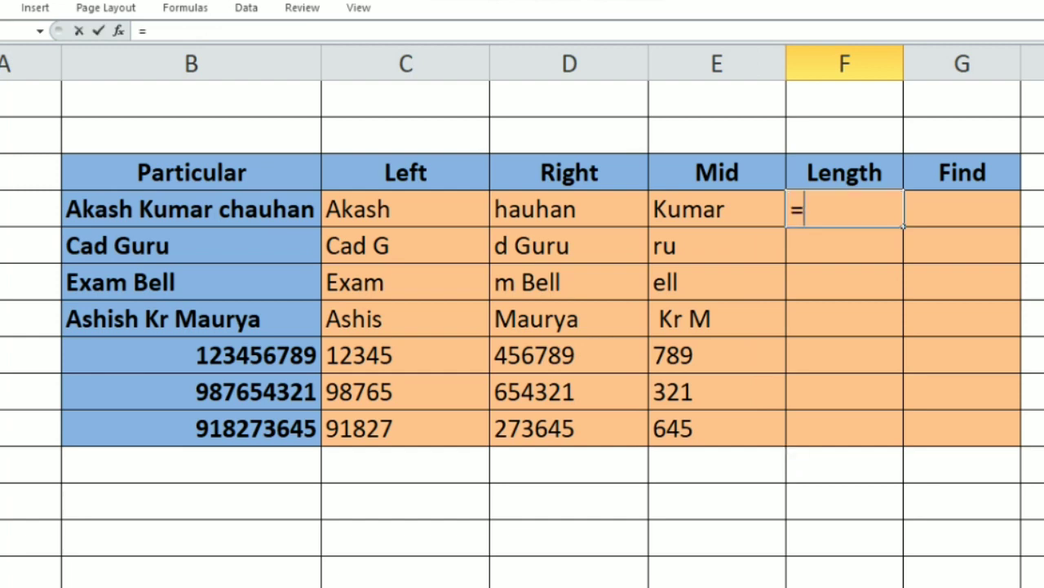
{"action": "type", "text": "le"}
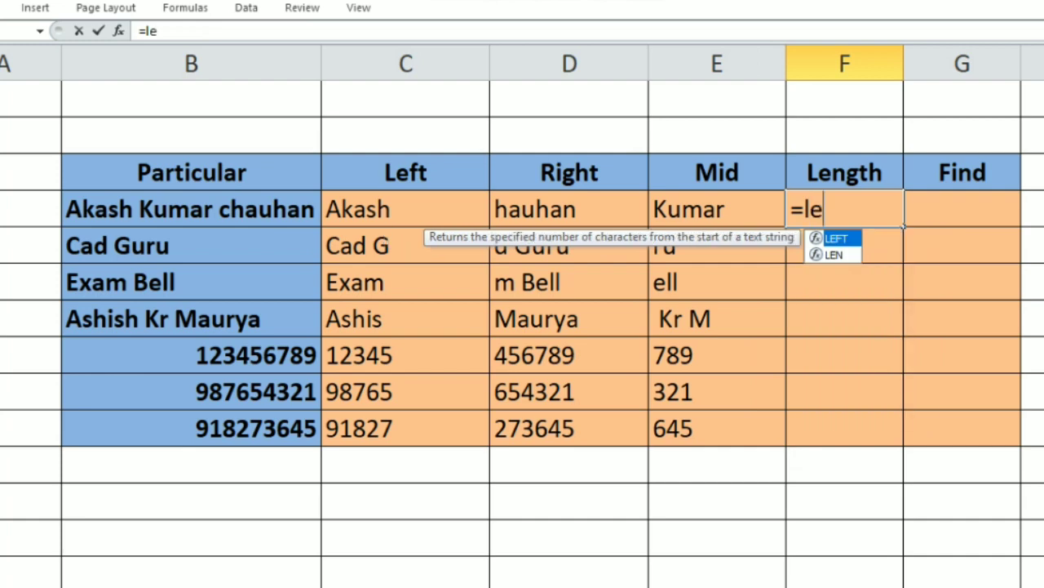
{"action": "type", "text": "n"}
{"action": "key", "text": "Tab"}
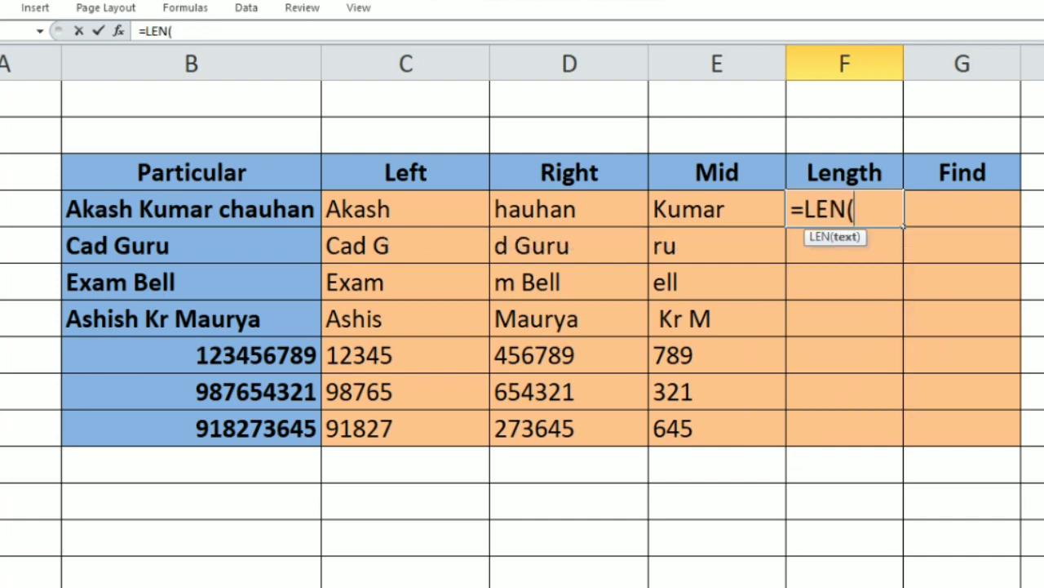
{"action": "left_click", "coordinate": [191, 209]}
{"action": "type", "text": ")"}
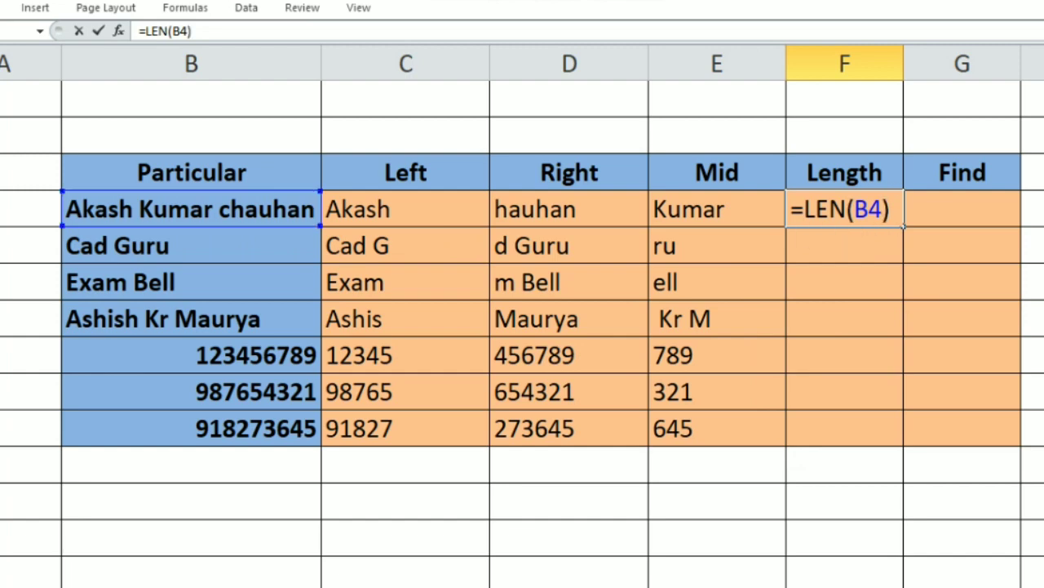
{"action": "key", "text": "Return"}
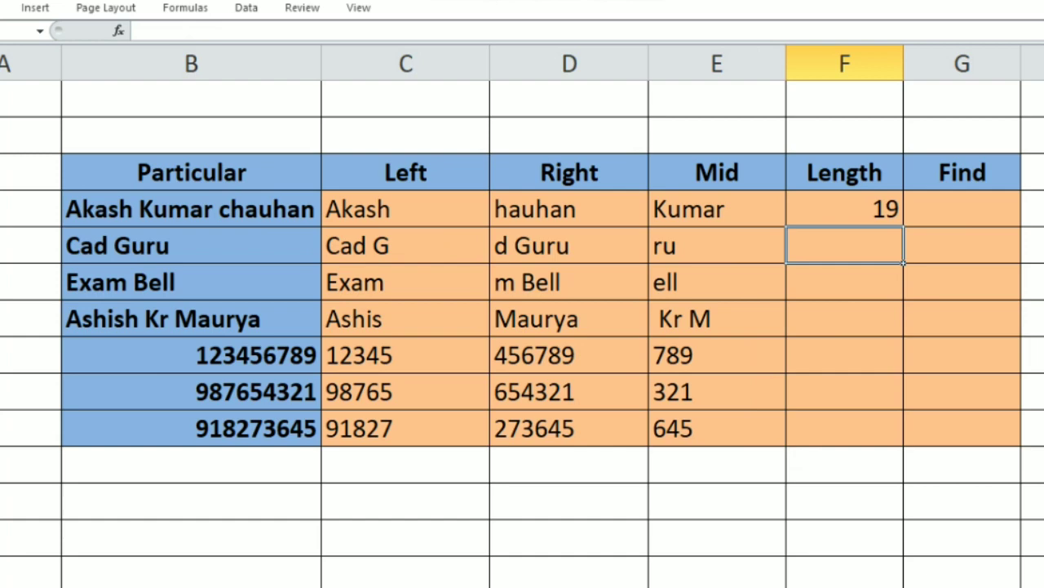
{"action": "left_click", "coordinate": [845, 209]}
{"action": "left_click_drag", "start_coordinate": [904, 226], "coordinate": [903, 446]}
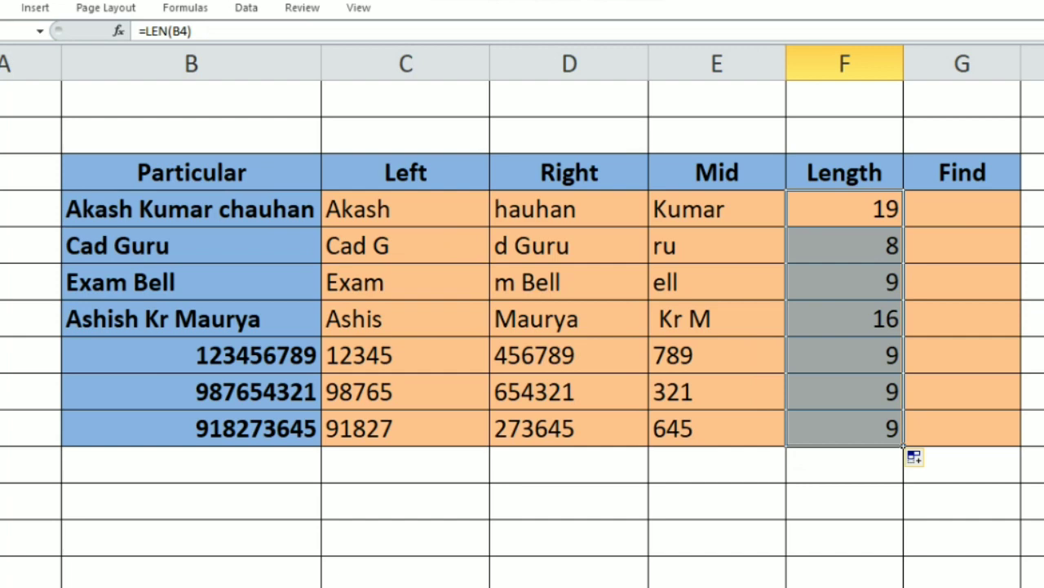
{"action": "left_click", "coordinate": [962, 209]}
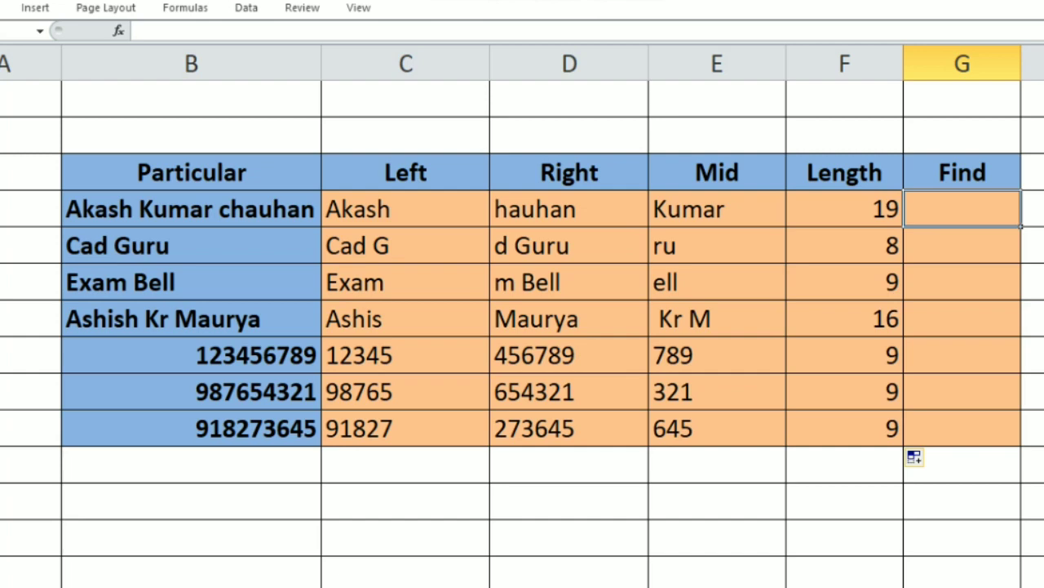
{"action": "type", "text": "=fin"}
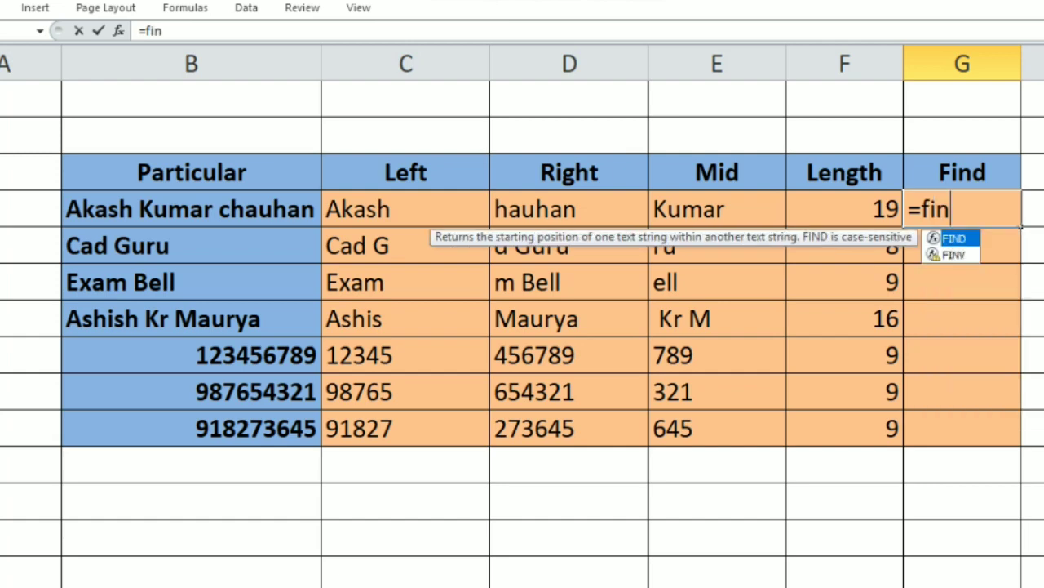
{"action": "type", "text": "d"}
{"action": "key", "text": "Tab"}
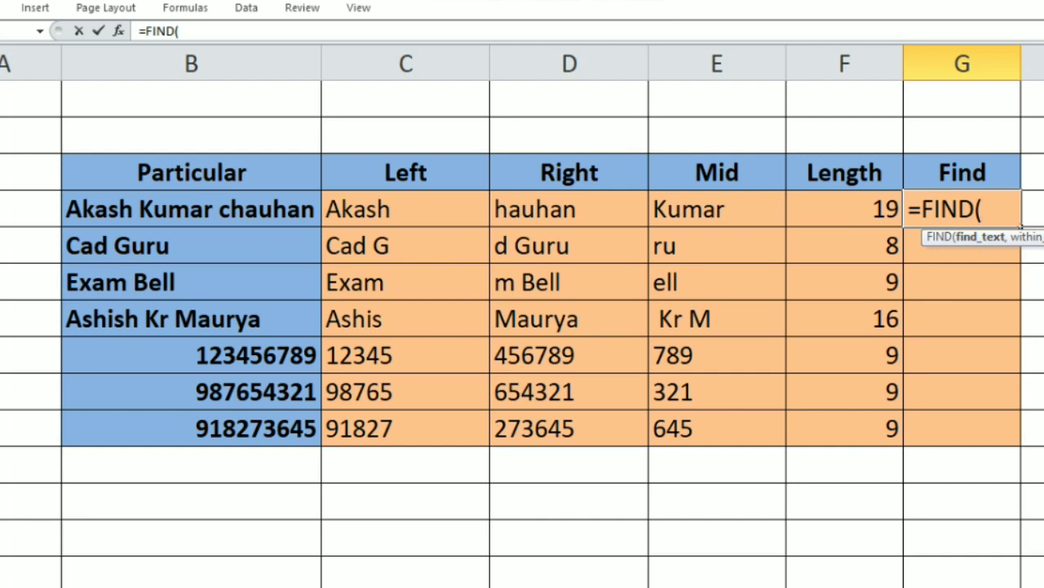
{"action": "type", "text": "\"s"}
{"action": "type", "text": "\""}
{"action": "type", "text": ","}
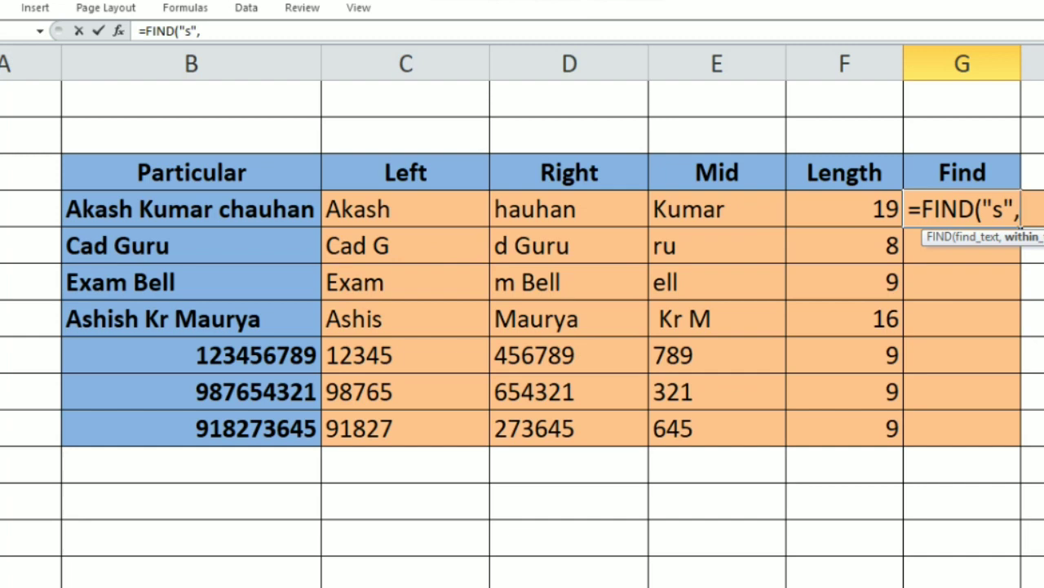
{"action": "left_click", "coordinate": [191, 209]}
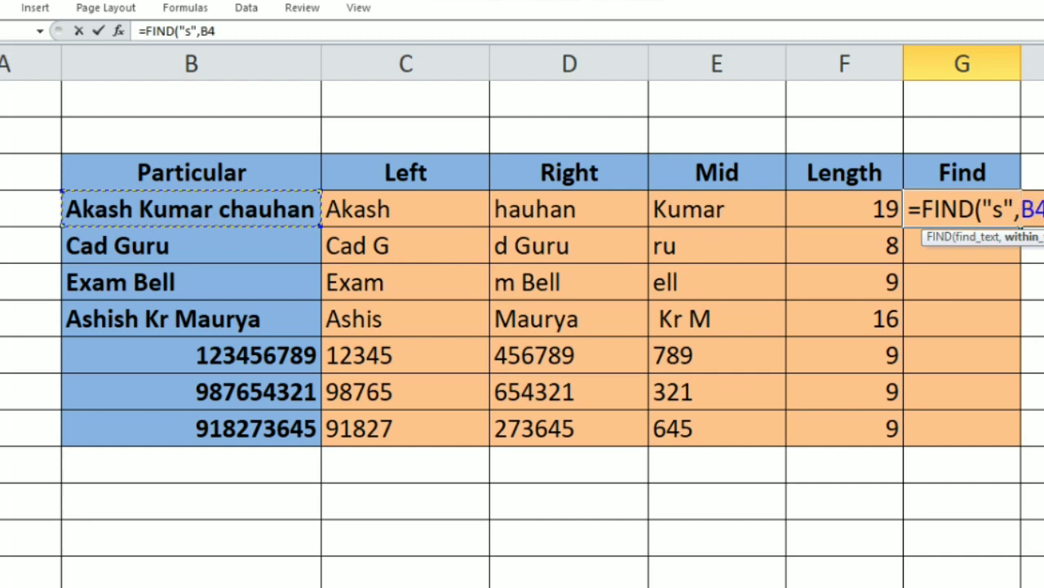
{"action": "type", "text": ")"}
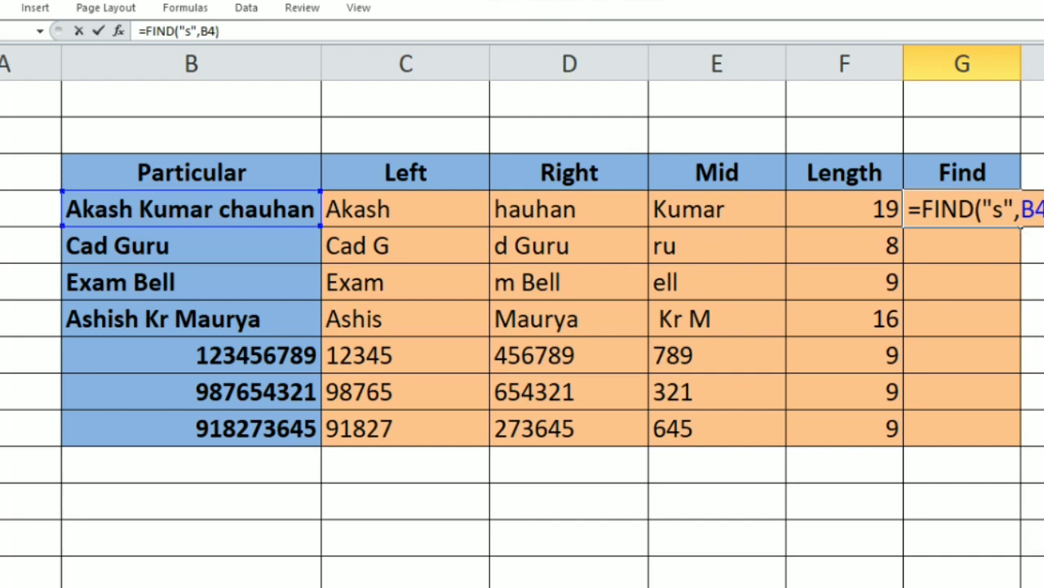
{"action": "key", "text": "Return"}
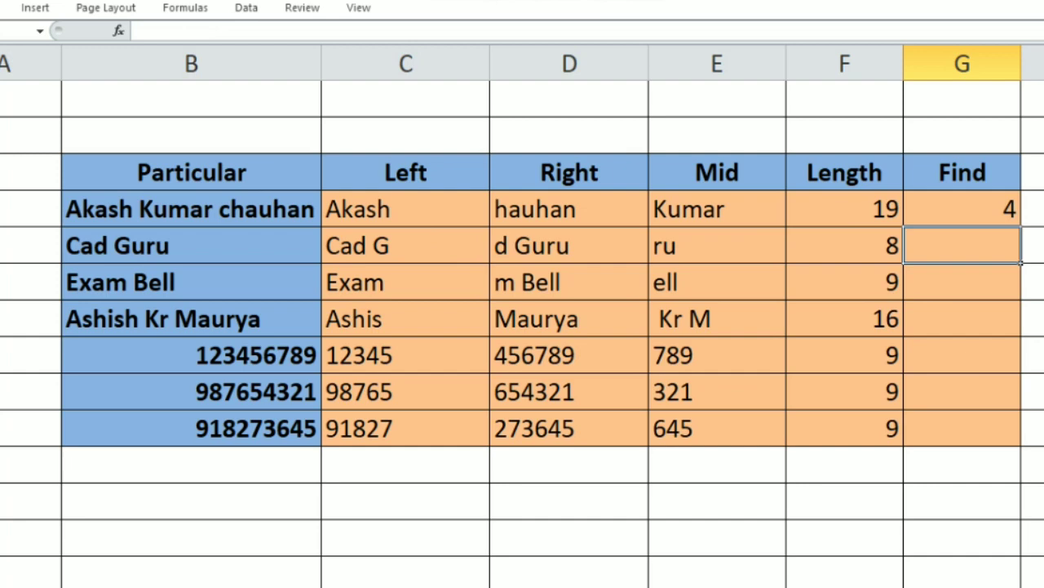
{"action": "left_click", "coordinate": [119, 209]}
{"action": "double_click", "coordinate": [119, 209]}
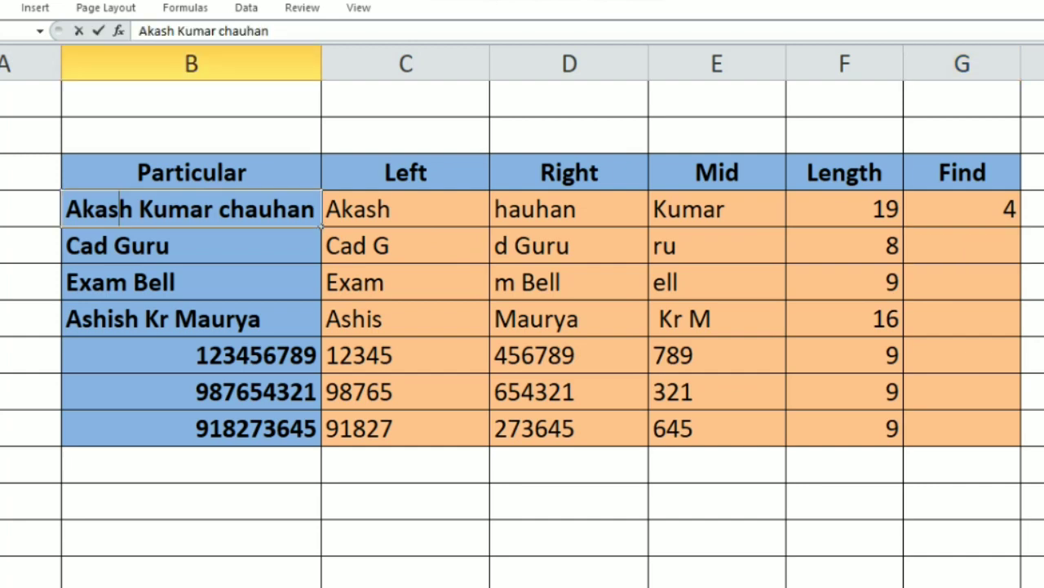
{"action": "key", "text": "BackSpace"}
{"action": "type", "text": "S"}
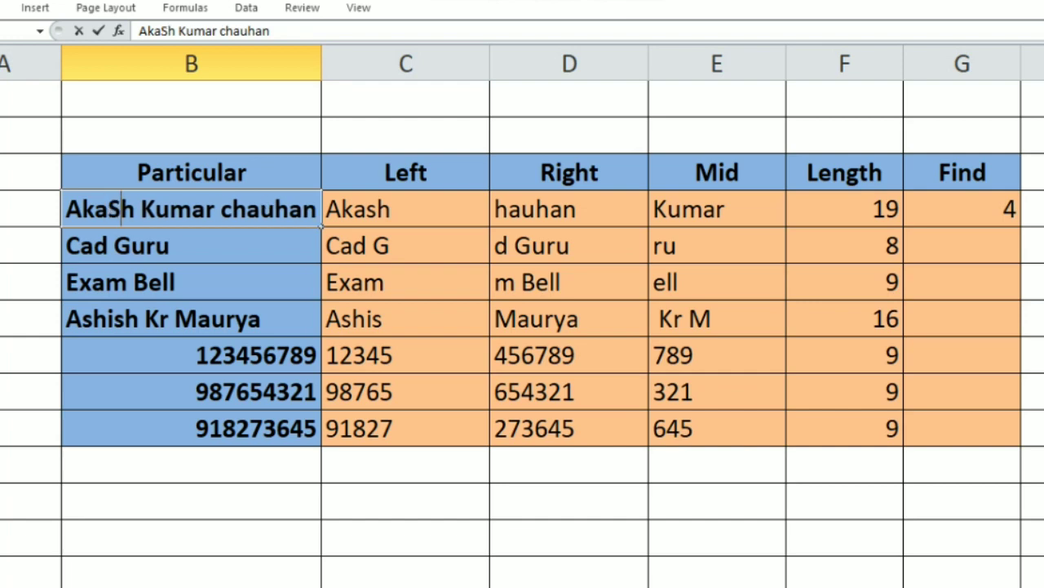
{"action": "key", "text": "Return"}
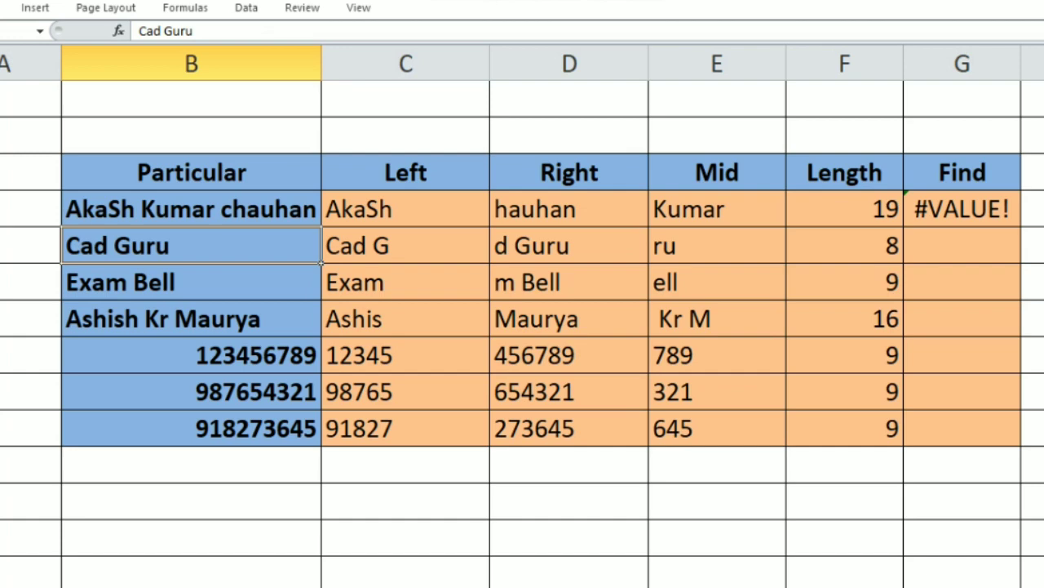
Step: Edit G4's formula to =FIND("S",B4) so it searches for capital S
{"action": "double_click", "coordinate": [922, 209]}
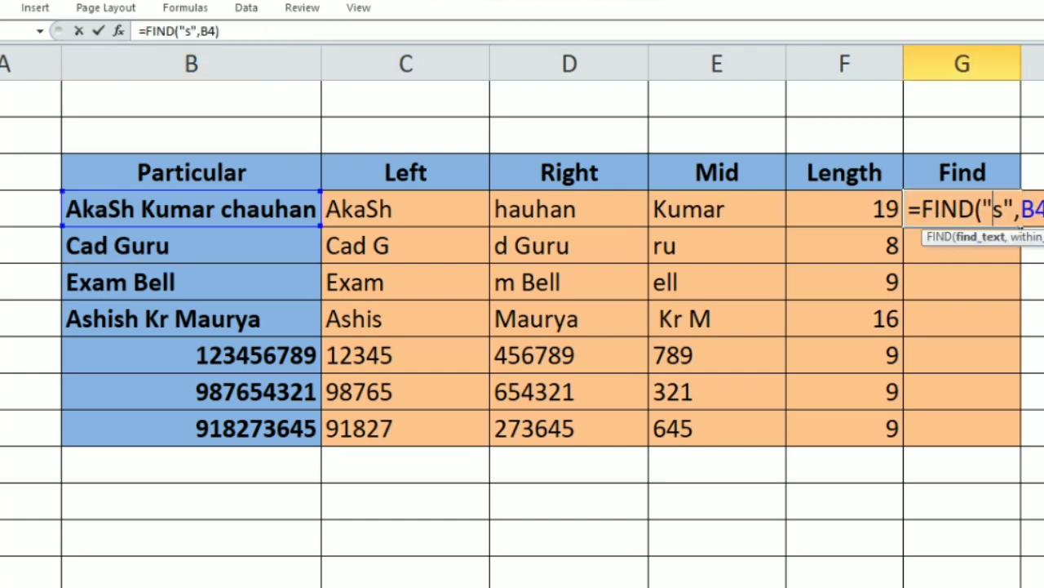
{"action": "left_click", "coordinate": [1004, 209]}
{"action": "key", "text": "BackSpace"}
{"action": "type", "text": "S"}
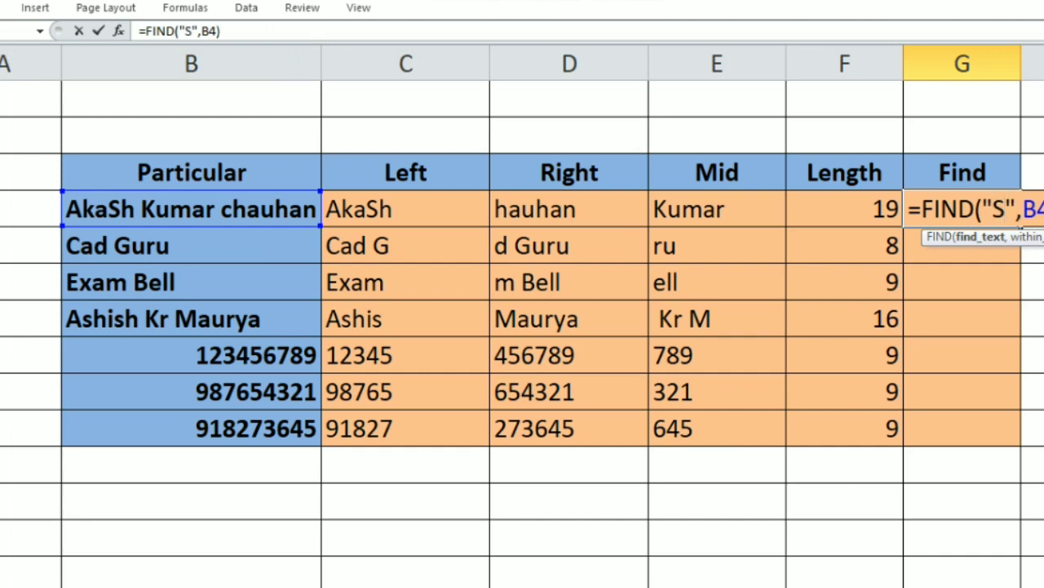
{"action": "key", "text": "Return"}
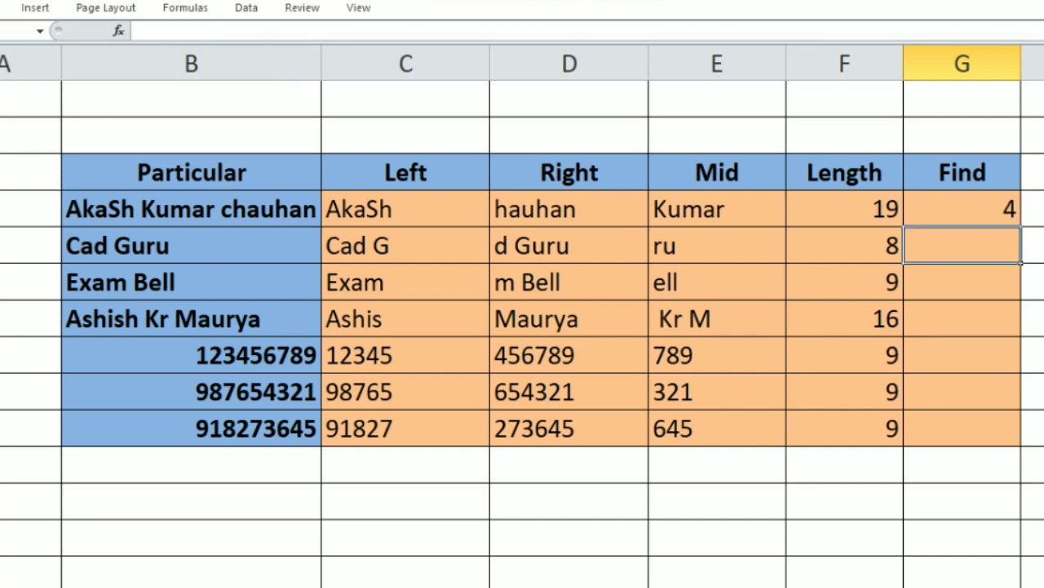
{"action": "key", "text": "F2"}
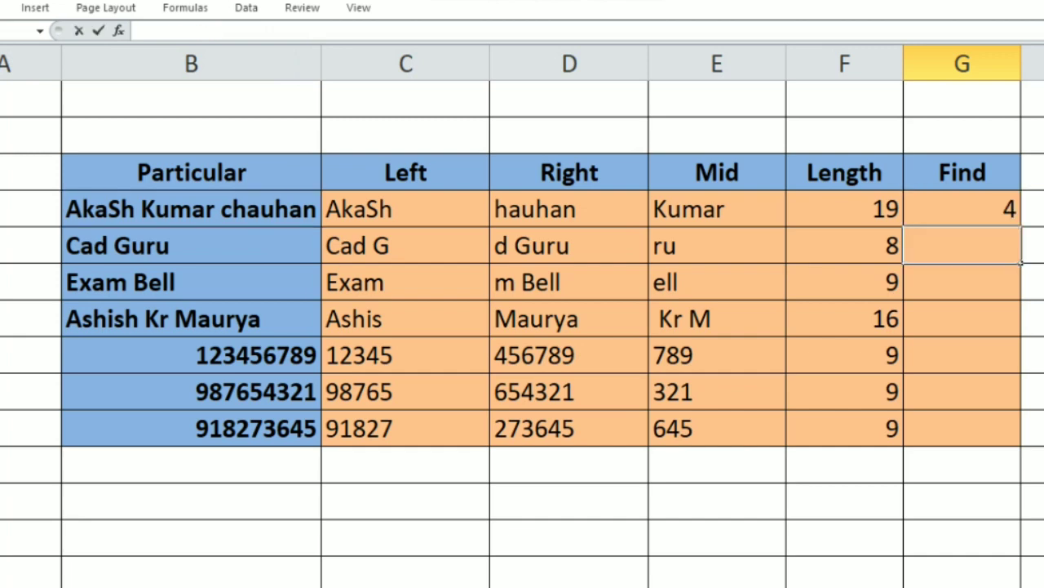
Step: Enter =FIND(" ",B5) in G5 to locate the first space in Cad Guru
{"action": "type", "text": "="}
{"action": "type", "text": "find("}
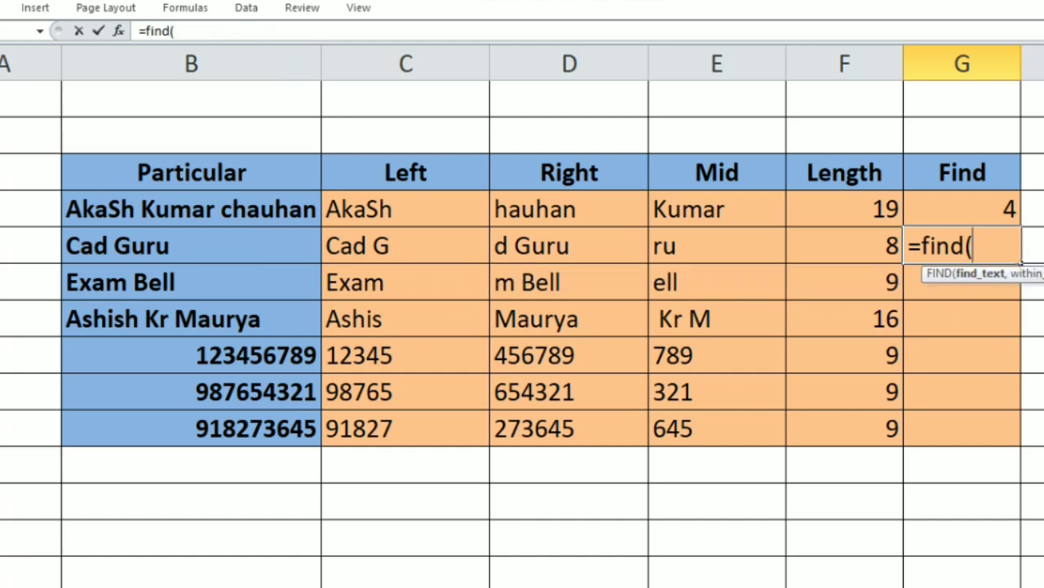
{"action": "type", "text": "\""}
{"action": "type", "text": " \""}
{"action": "type", "text": ","}
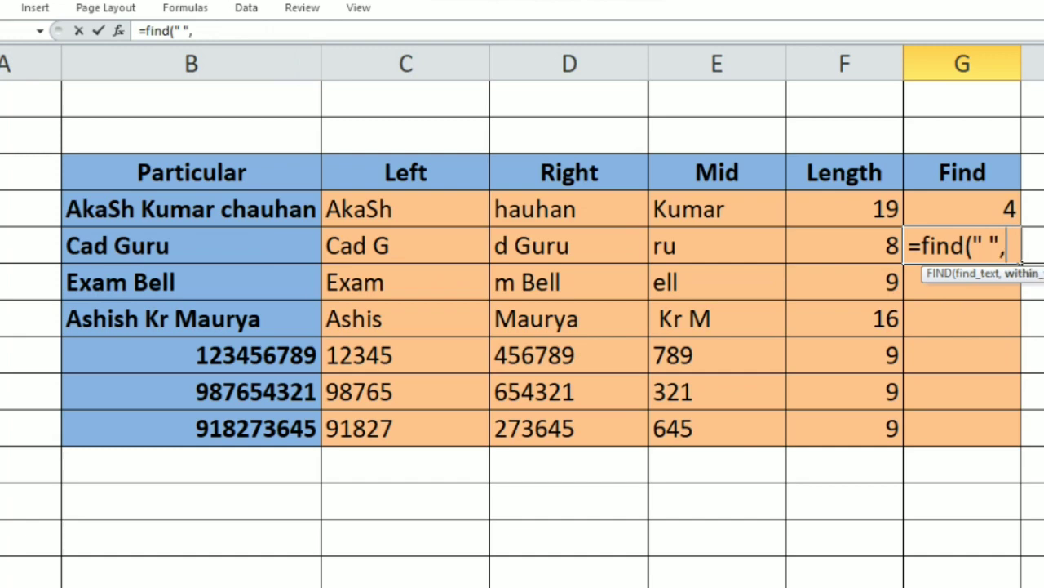
{"action": "left_click", "coordinate": [191, 246]}
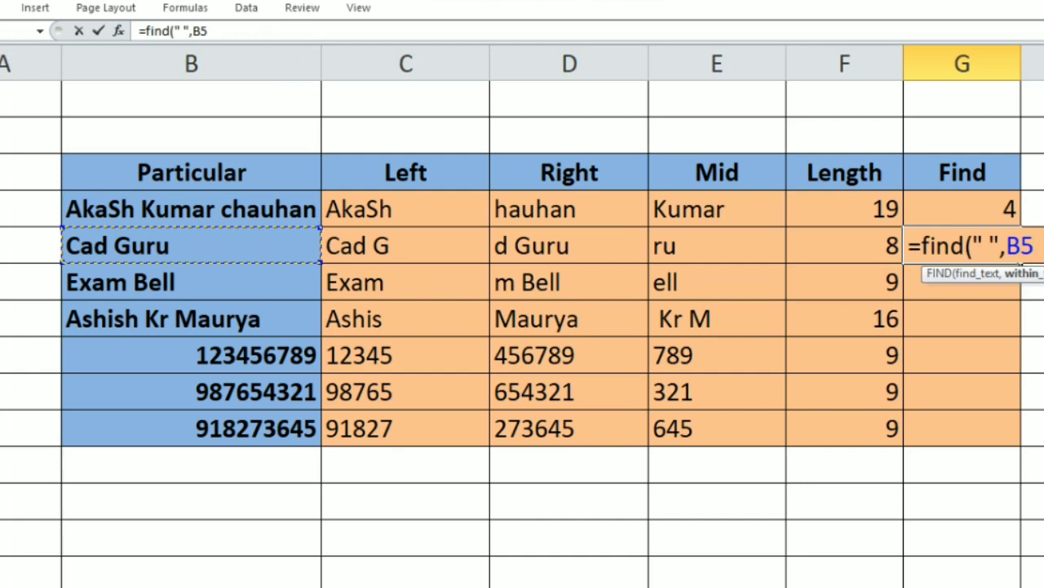
{"action": "type", "text": ")"}
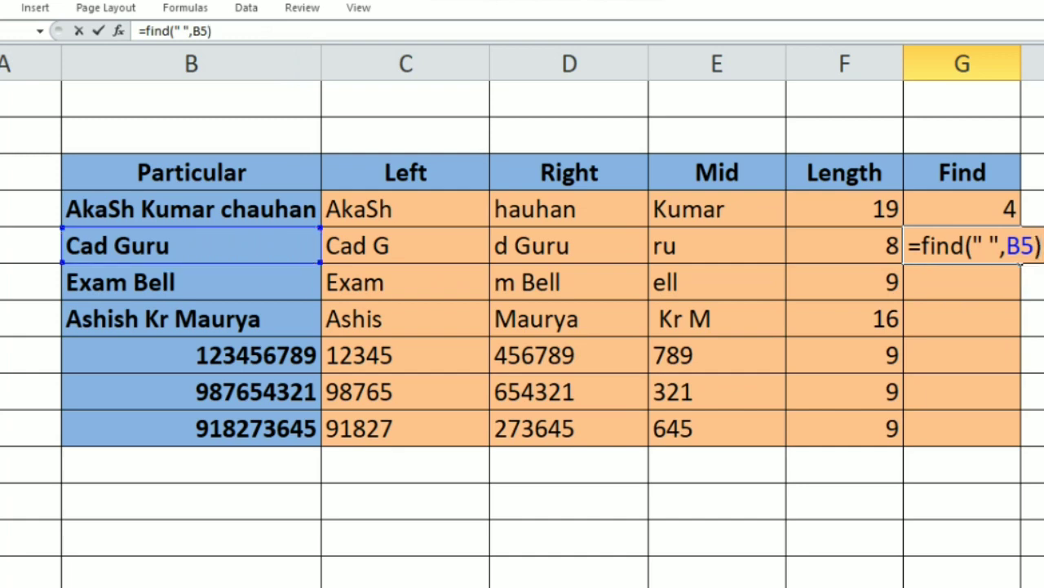
{"action": "key", "text": "Return"}
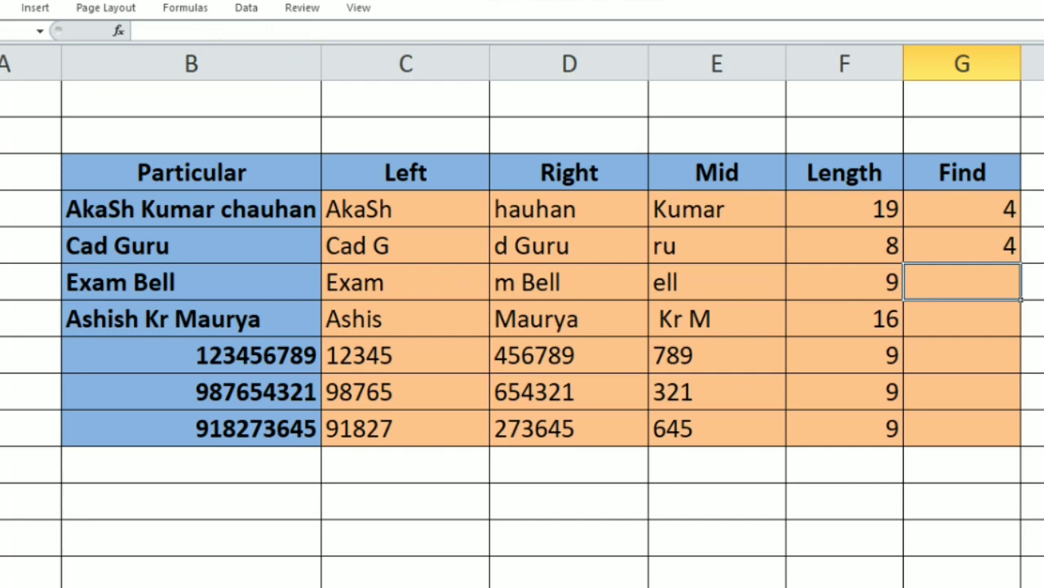
Step: Fill the space-finding formula from G5 down to G10 and check the rows with numbers
{"action": "left_click", "coordinate": [962, 246]}
{"action": "left_click_drag", "start_coordinate": [1021, 262], "coordinate": [1021, 445]}
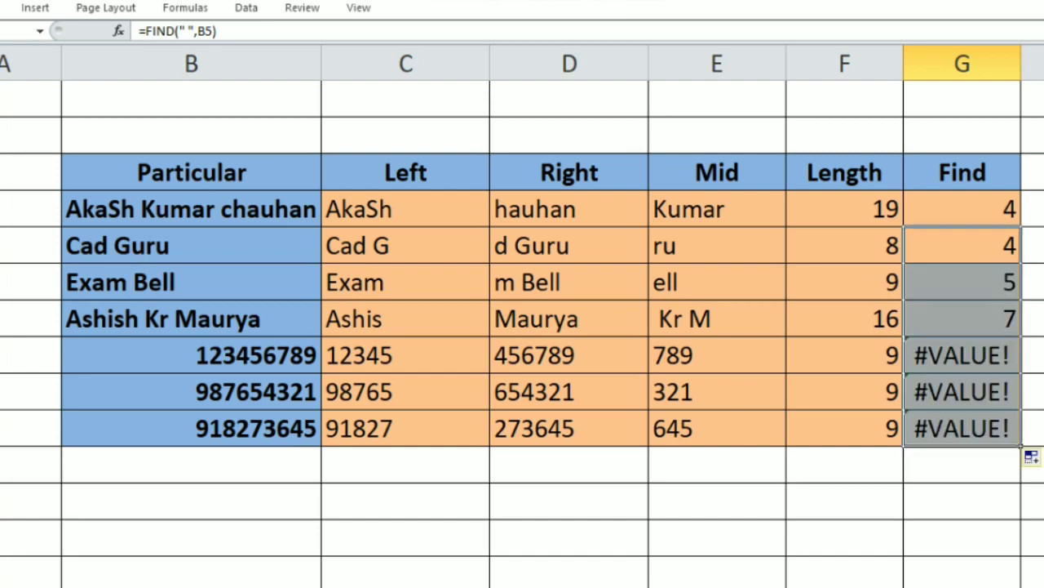
{"action": "left_click", "coordinate": [918, 352]}
{"action": "left_click", "coordinate": [963, 392]}
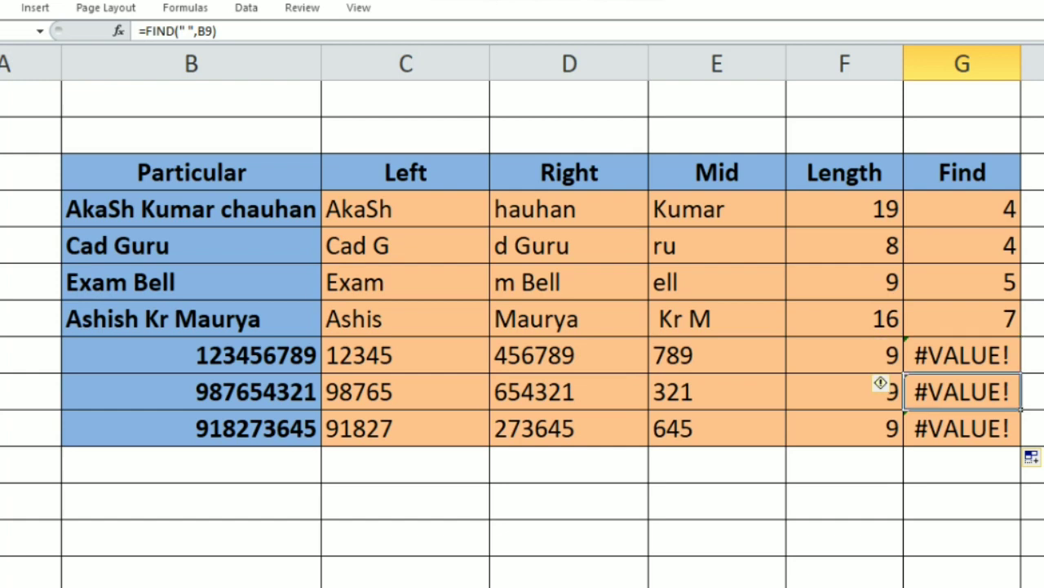
{"action": "left_click", "coordinate": [962, 429]}
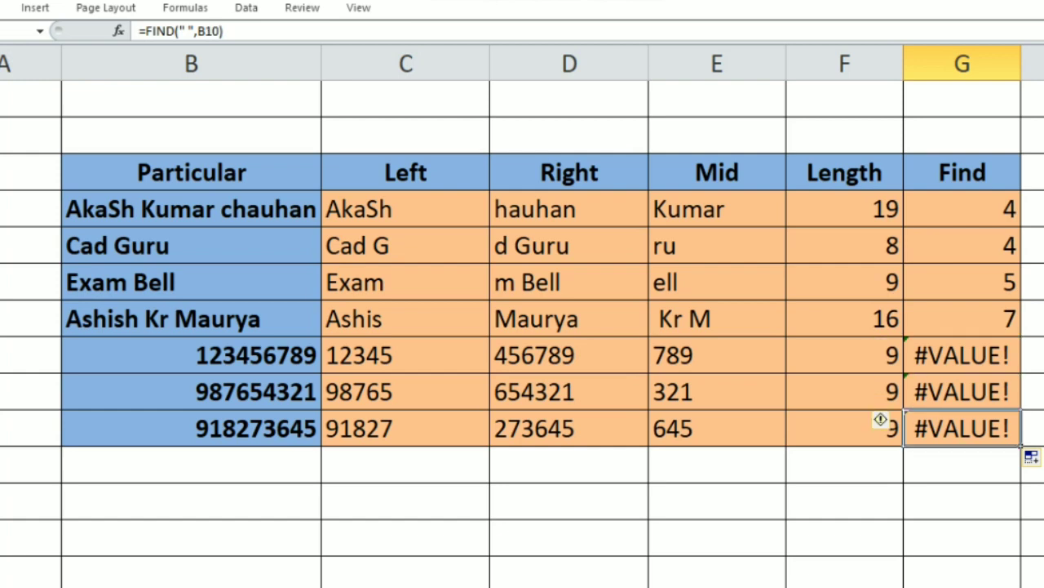
Step: Insert spaces into B8:B10, making them 12345 6789, 9876 54321 and 91827 3645
{"action": "left_click", "coordinate": [263, 355]}
{"action": "double_click", "coordinate": [262, 355]}
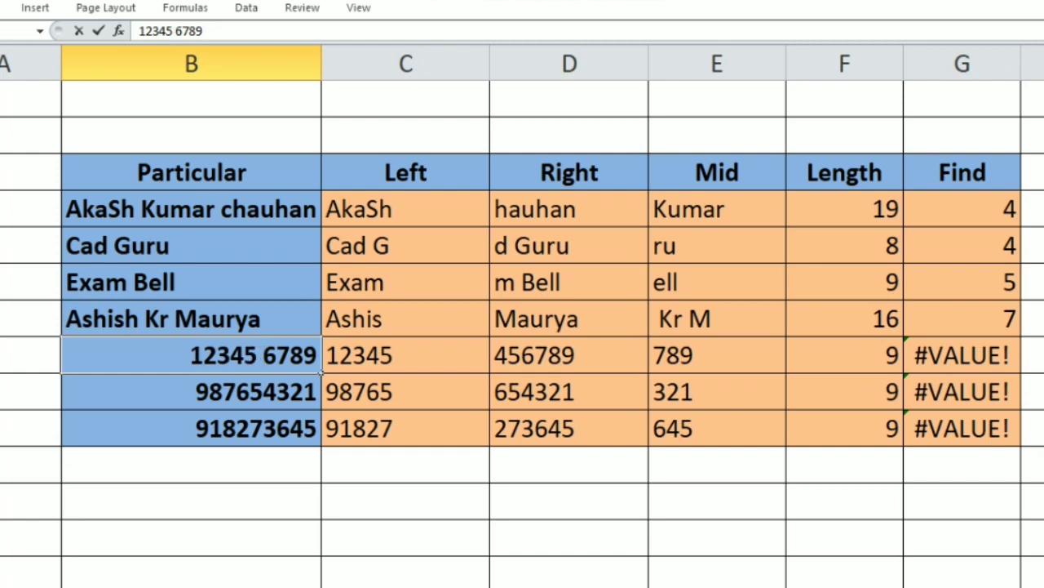
{"action": "key", "text": "Return"}
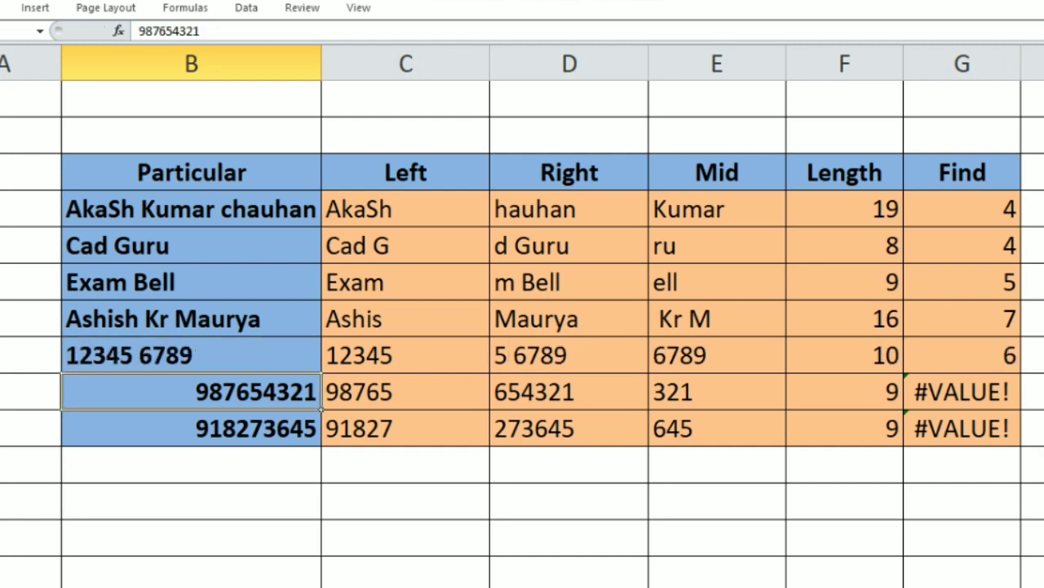
{"action": "double_click", "coordinate": [250, 391]}
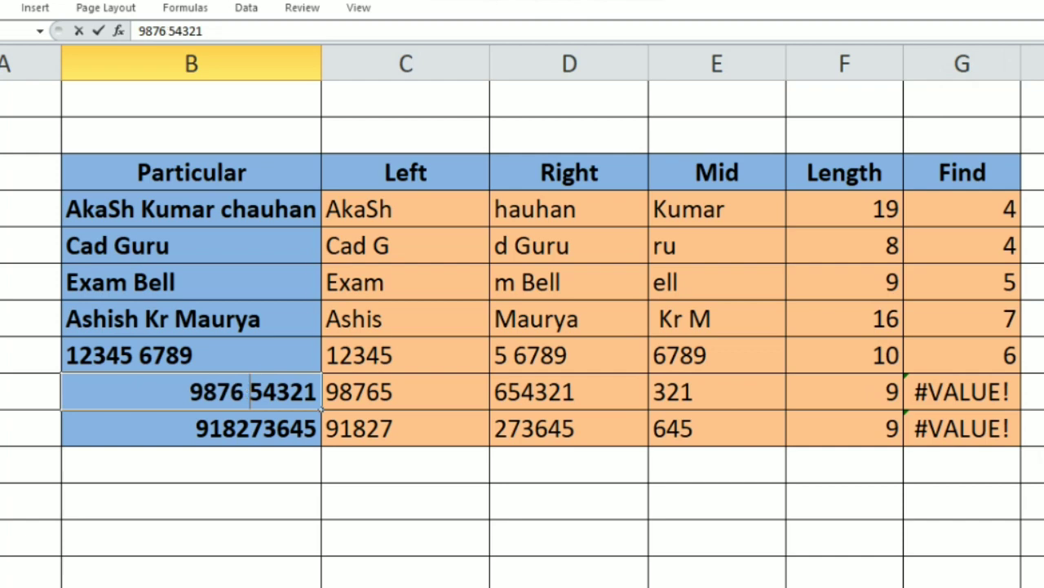
{"action": "key", "text": "Return"}
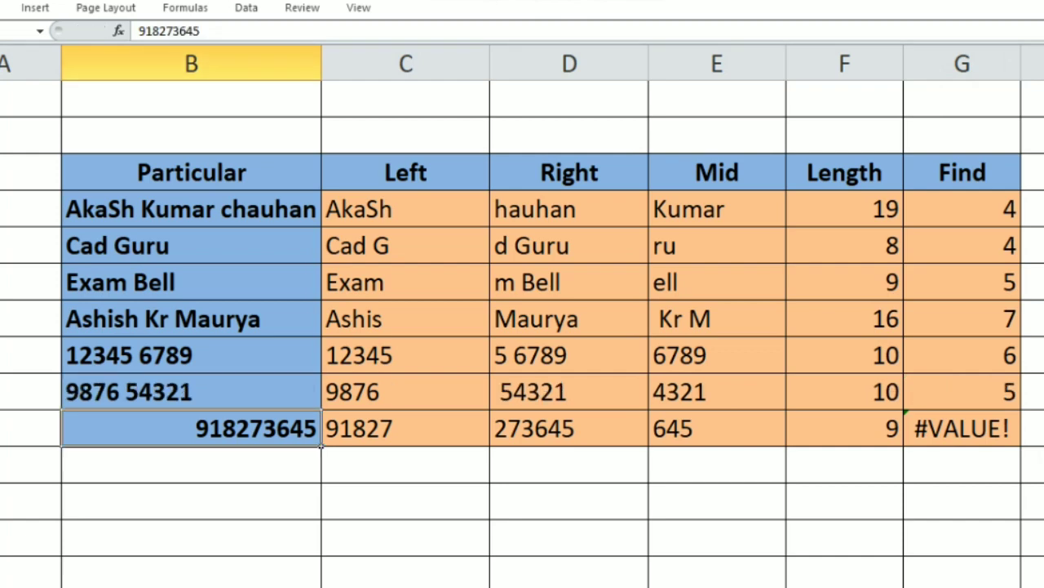
{"action": "double_click", "coordinate": [262, 429]}
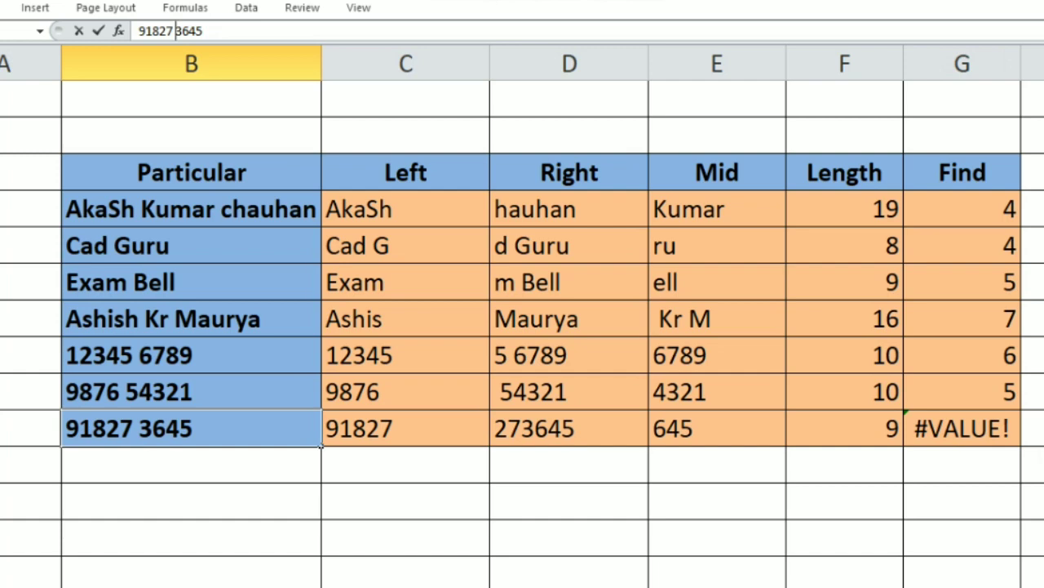
{"action": "left_click", "coordinate": [569, 209]}
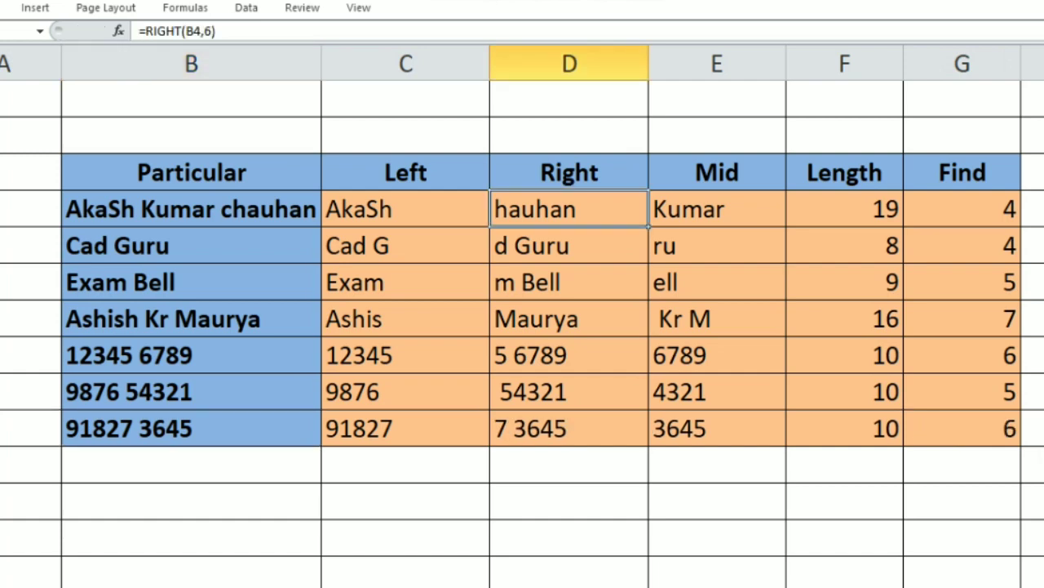